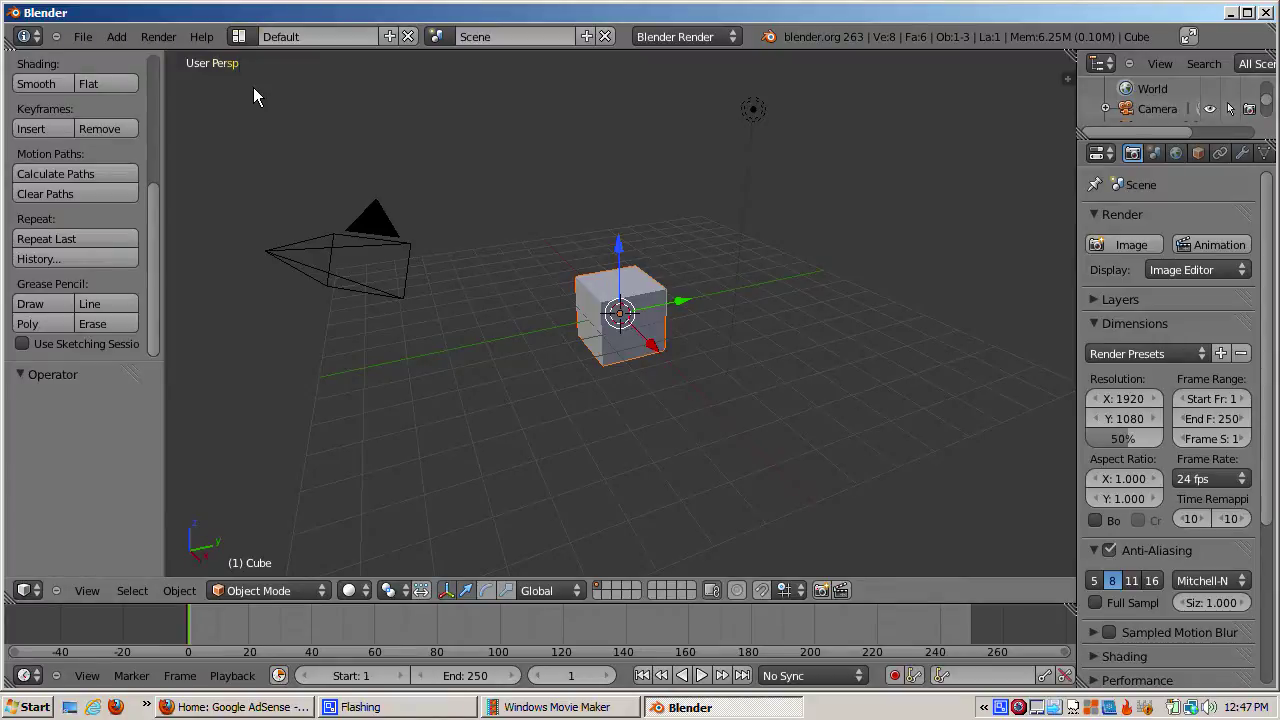
{"action": "key", "text": "Up"}
{"action": "key", "text": "Up"}
{"action": "key", "text": "Up"}
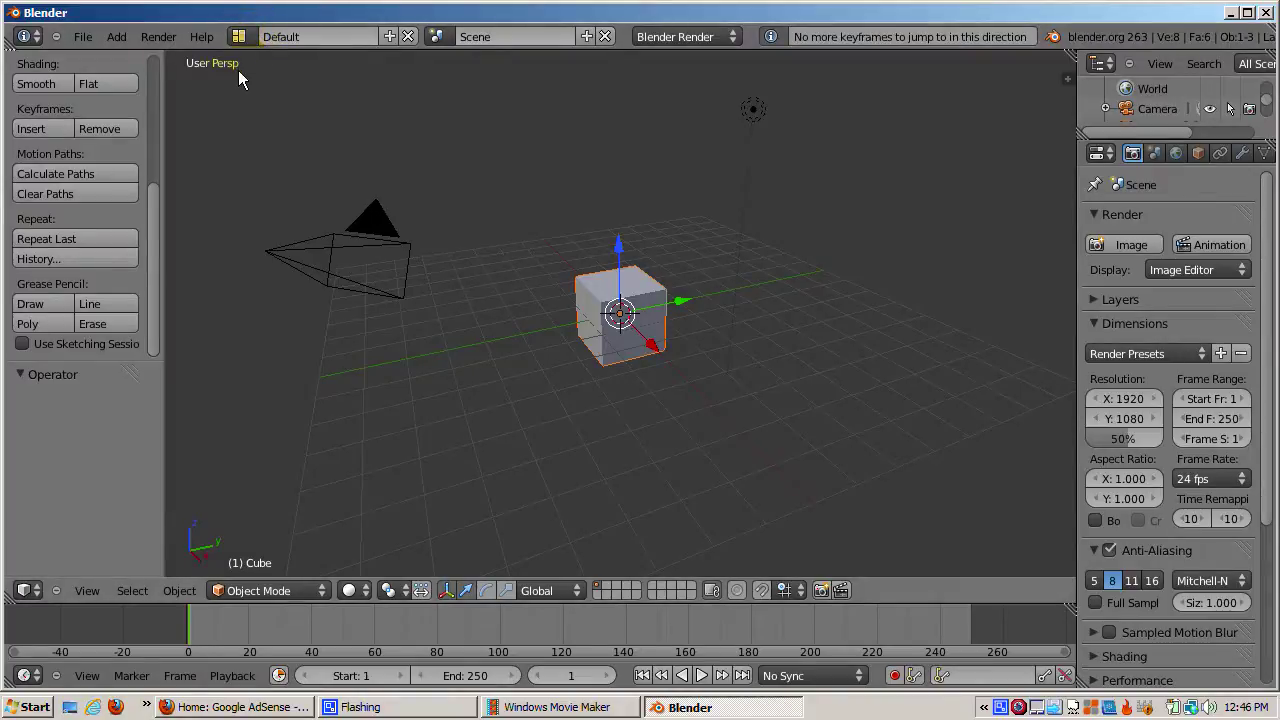
{"action": "key", "text": "Up"}
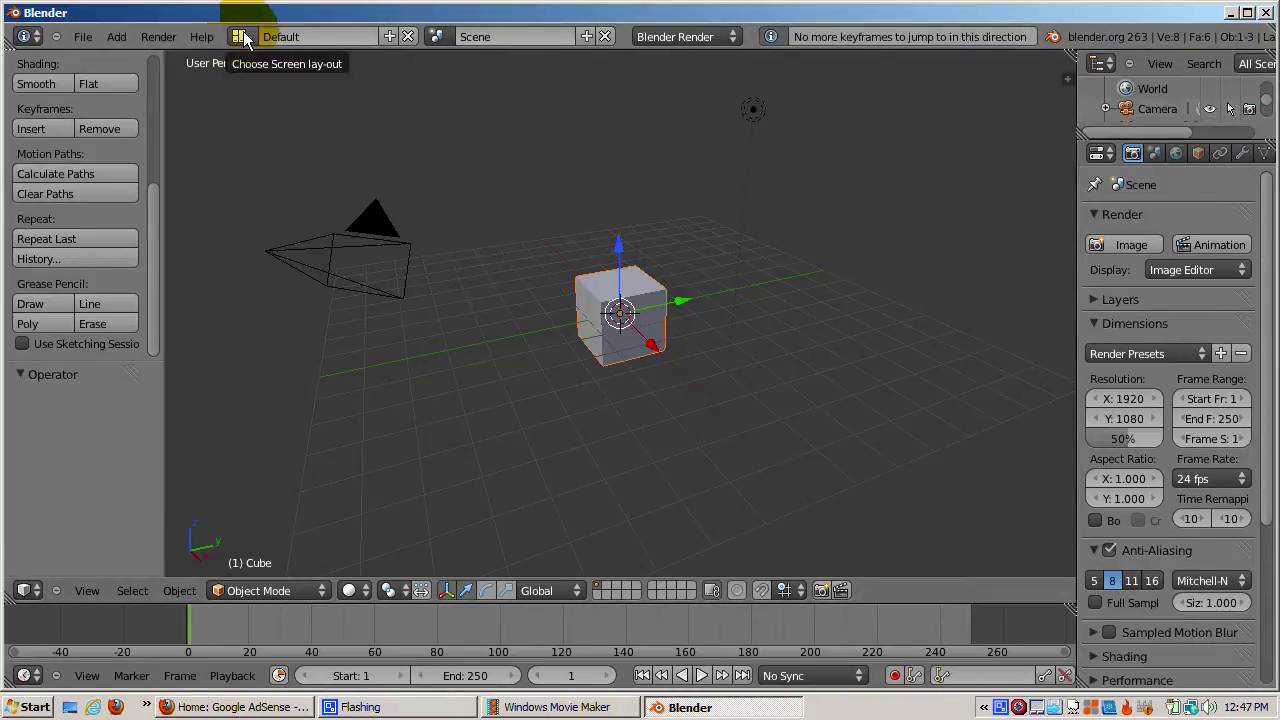
Switch to the Compositing screen layout and enable Use Nodes for the compositing node tree.
{"action": "left_click", "coordinate": [241, 37]}
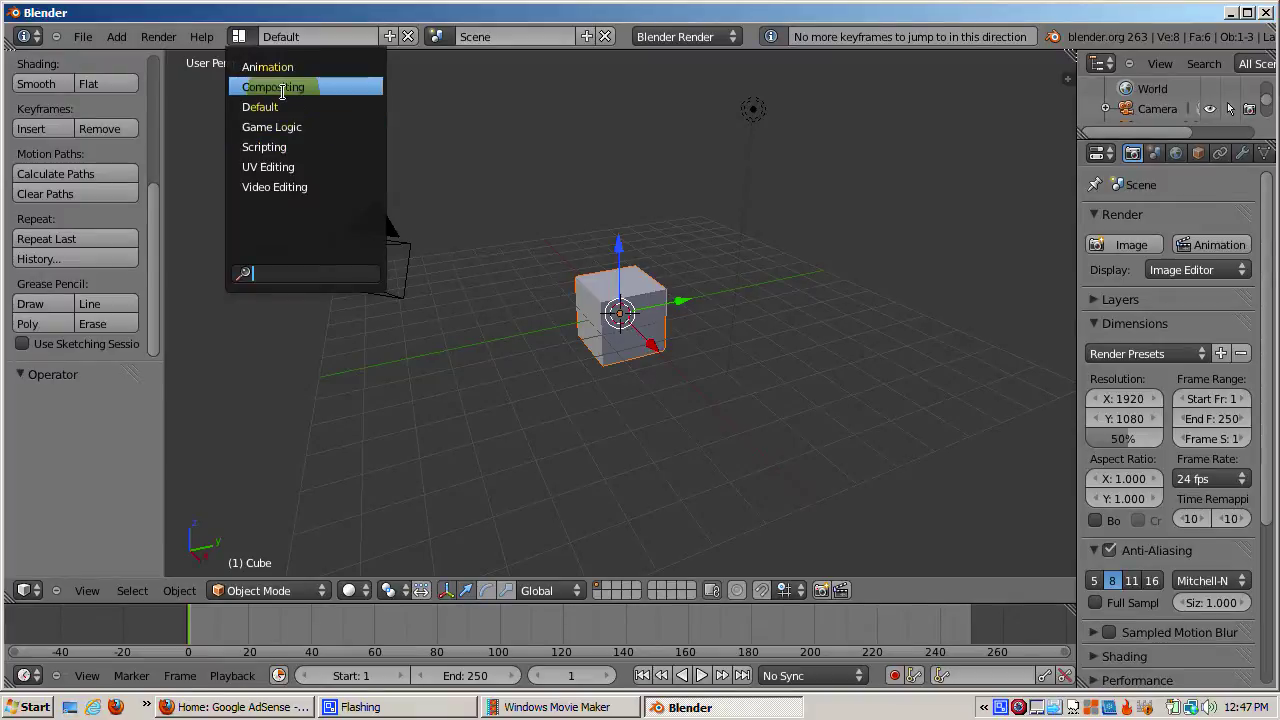
{"action": "left_click", "coordinate": [282, 88]}
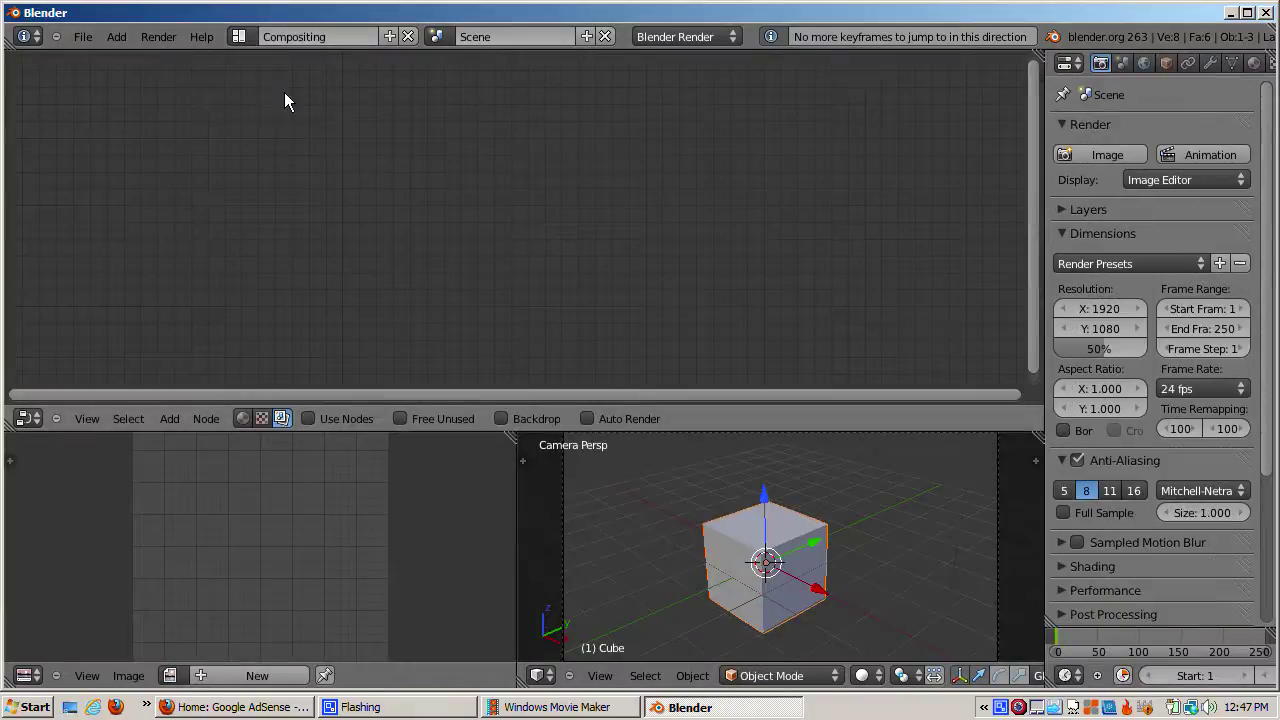
{"action": "left_click", "coordinate": [309, 419]}
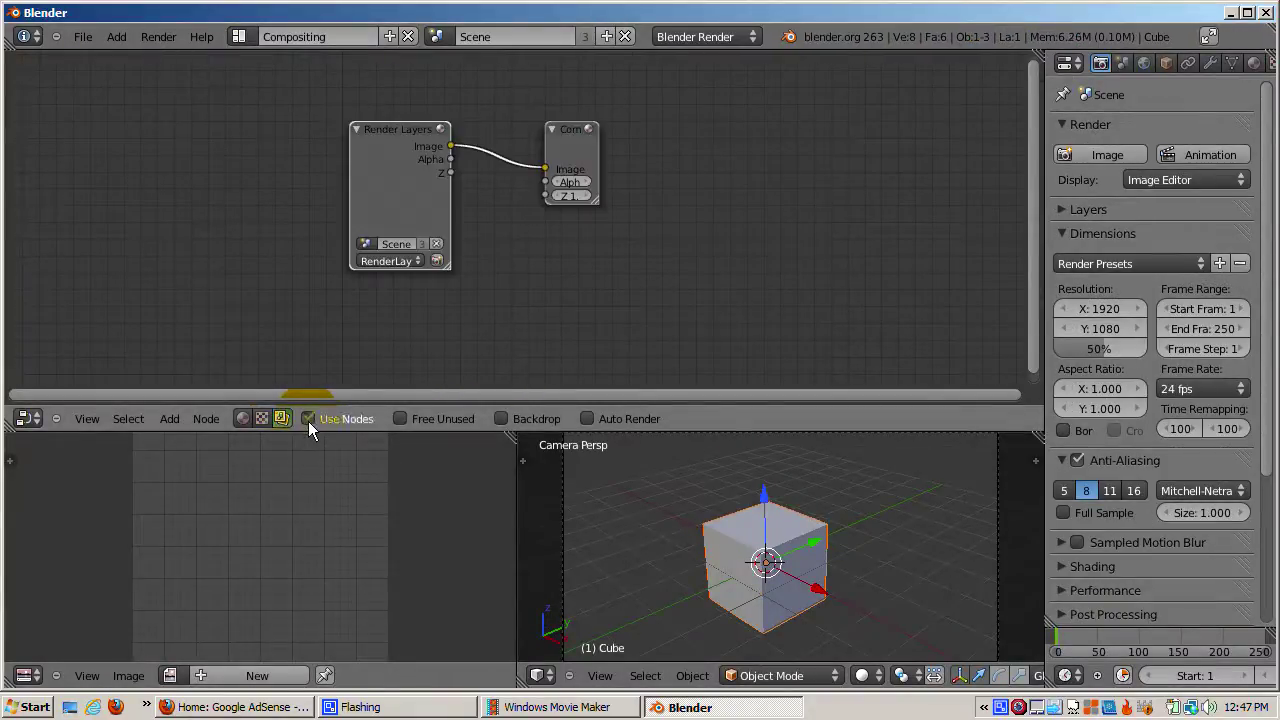
Move the Render Layers node up and away from the Composite node, and join the image editor over the 3D view area.
{"action": "left_click", "coordinate": [386, 129]}
{"action": "left_click_drag", "start_coordinate": [386, 128], "coordinate": [76, 84]}
{"action": "left_click_drag", "start_coordinate": [563, 457], "coordinate": [573, 451]}
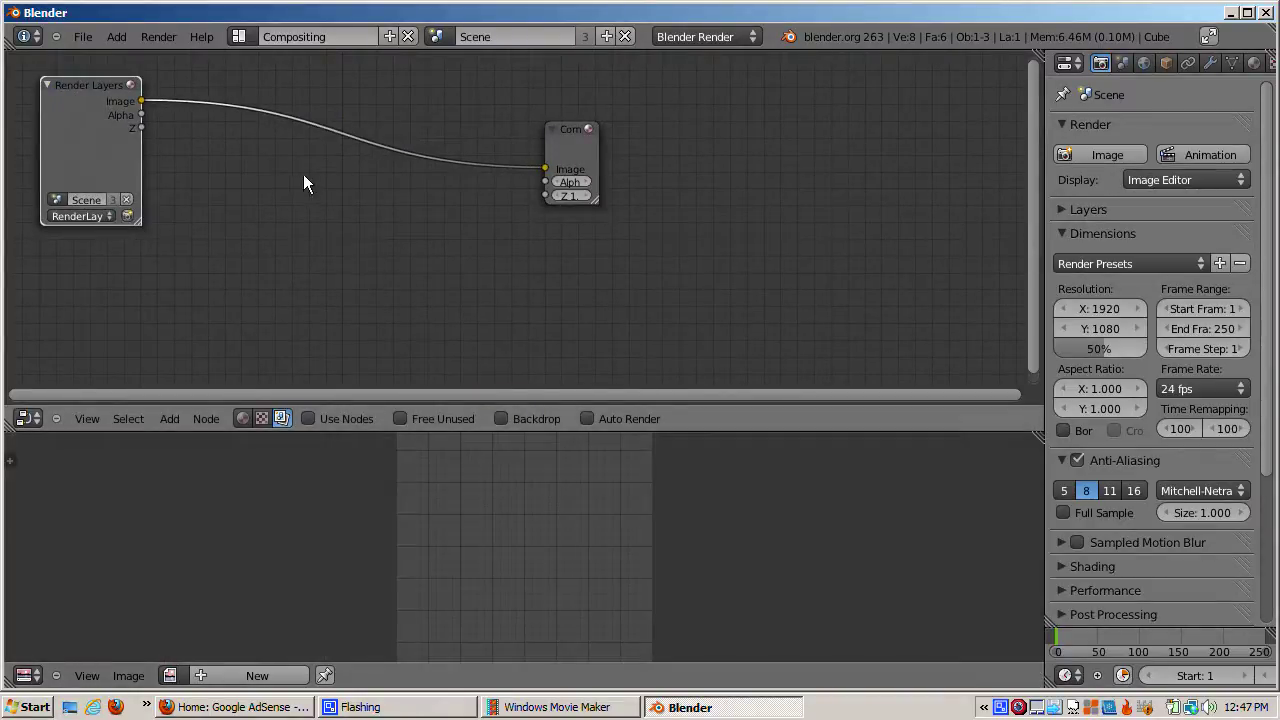
Render the scene and sample pixel values across the rendered cube and its background.
{"action": "key", "text": "F12"}
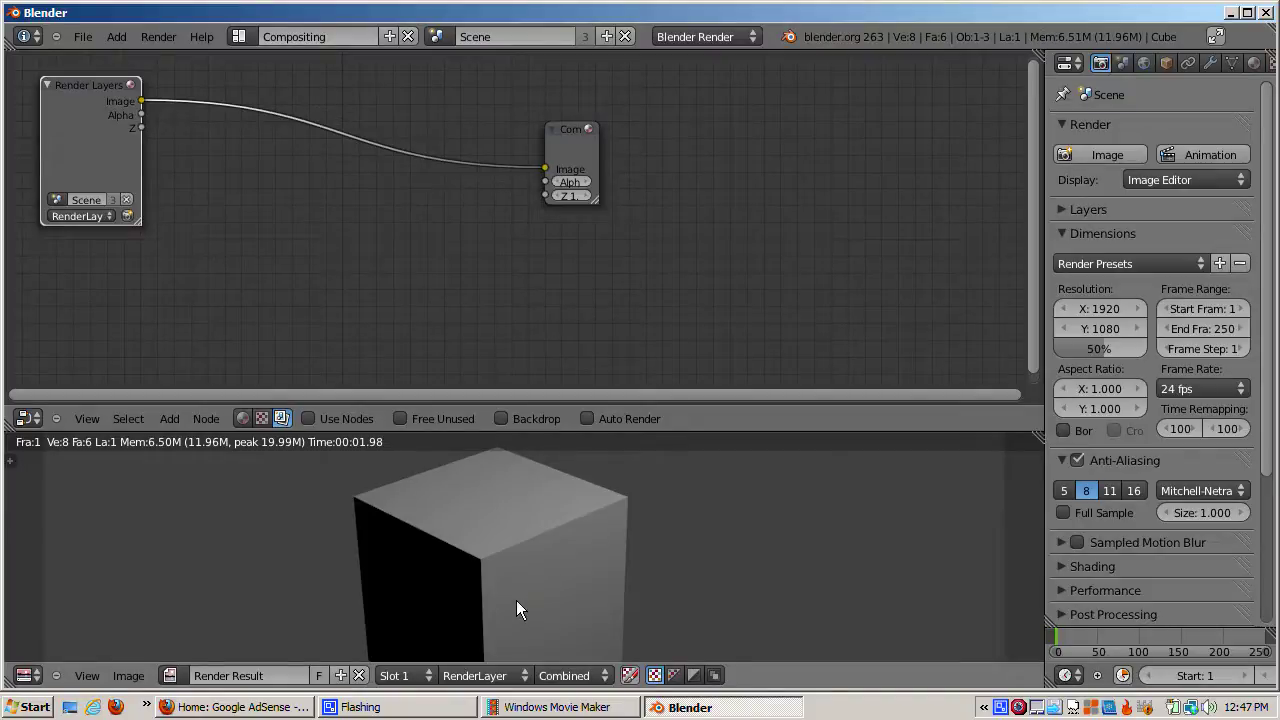
{"action": "mouse_move", "coordinate": [516, 600]}
{"action": "left_mouse_down"}
{"action": "mouse_move", "coordinate": [527, 576]}
{"action": "mouse_move", "coordinate": [479, 608]}
{"action": "mouse_move", "coordinate": [506, 500]}
{"action": "mouse_move", "coordinate": [517, 520]}
{"action": "mouse_move", "coordinate": [479, 583]}
{"action": "mouse_move", "coordinate": [456, 595]}
{"action": "mouse_move", "coordinate": [526, 574]}
{"action": "mouse_move", "coordinate": [515, 508]}
{"action": "mouse_move", "coordinate": [577, 597]}
{"action": "mouse_move", "coordinate": [564, 604]}
{"action": "mouse_move", "coordinate": [532, 582]}
{"action": "mouse_move", "coordinate": [518, 546]}
{"action": "mouse_move", "coordinate": [510, 573]}
{"action": "mouse_move", "coordinate": [467, 599]}
{"action": "mouse_move", "coordinate": [460, 580]}
{"action": "mouse_move", "coordinate": [451, 588]}
{"action": "mouse_move", "coordinate": [517, 585]}
{"action": "mouse_move", "coordinate": [516, 553]}
{"action": "mouse_move", "coordinate": [475, 554]}
{"action": "mouse_move", "coordinate": [544, 541]}
{"action": "mouse_move", "coordinate": [502, 581]}
{"action": "mouse_move", "coordinate": [541, 541]}
{"action": "mouse_move", "coordinate": [476, 570]}
{"action": "mouse_move", "coordinate": [538, 569]}
{"action": "mouse_move", "coordinate": [465, 554]}
{"action": "mouse_move", "coordinate": [482, 611]}
{"action": "mouse_move", "coordinate": [511, 524]}
{"action": "mouse_move", "coordinate": [513, 580]}
{"action": "mouse_move", "coordinate": [785, 579]}
{"action": "mouse_move", "coordinate": [795, 509]}
{"action": "mouse_move", "coordinate": [847, 484]}
{"action": "mouse_move", "coordinate": [715, 509]}
{"action": "mouse_move", "coordinate": [825, 487]}
{"action": "left_mouse_up"}
{"action": "left_click_drag", "start_coordinate": [794, 548], "coordinate": [811, 498]}
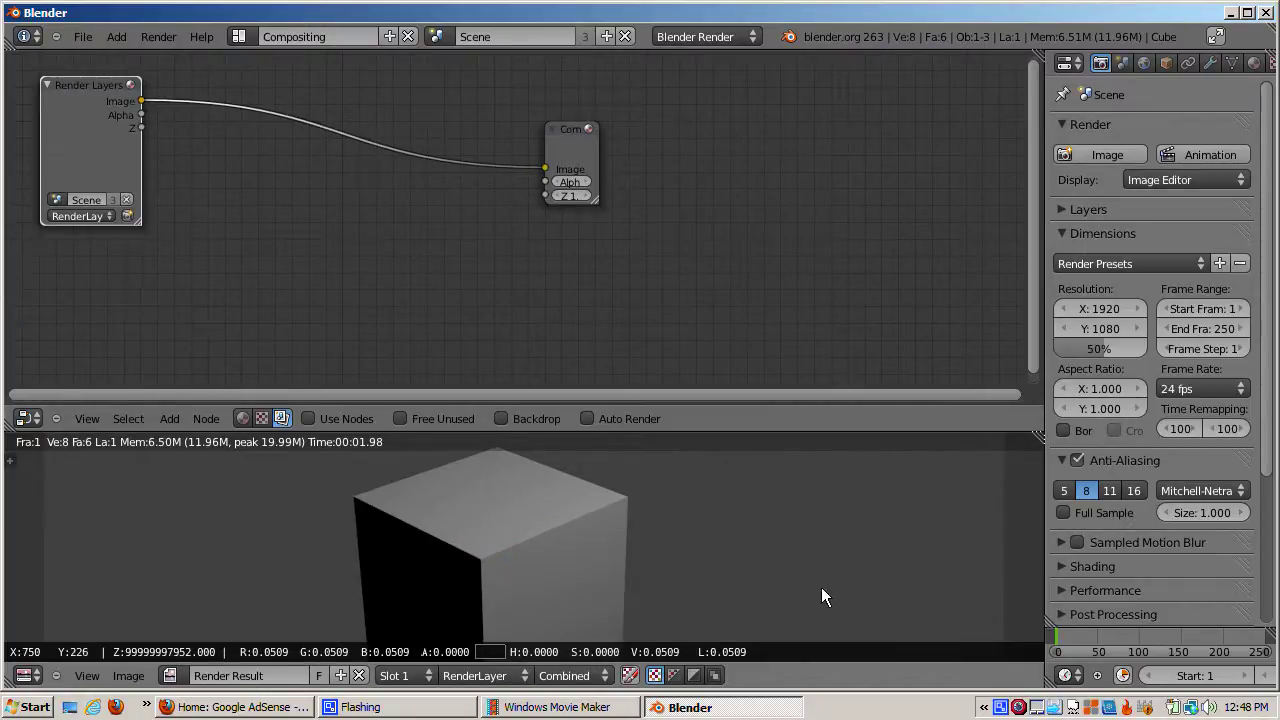
{"action": "left_click_drag", "start_coordinate": [822, 588], "coordinate": [694, 567]}
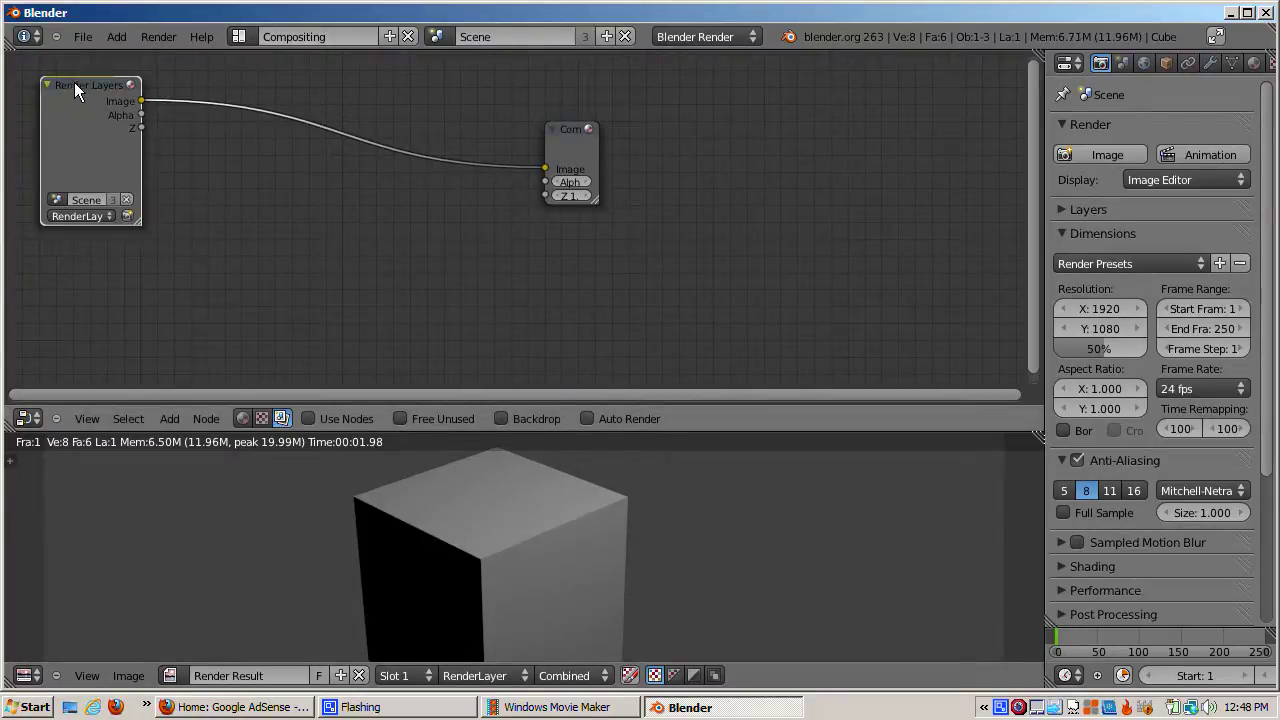
Delete the Render Layers node and add an Image input node loaded with Train Foreground.JPG.
{"action": "key", "text": "x"}
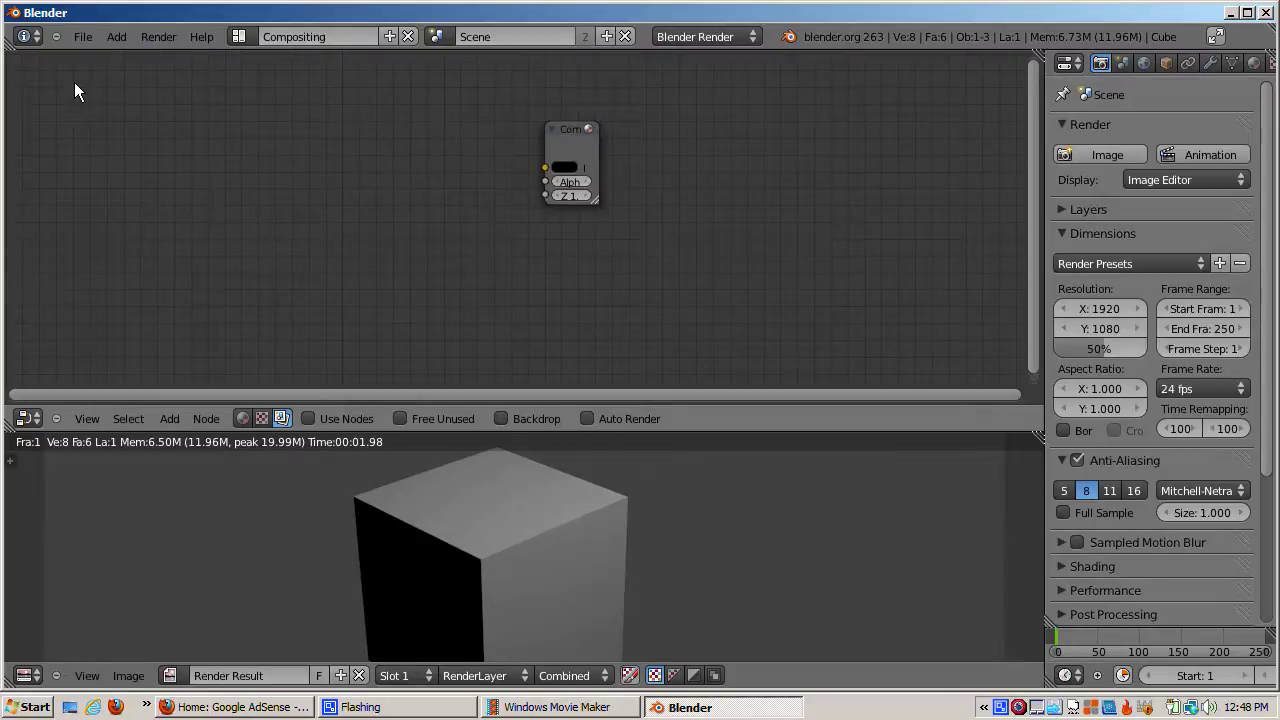
{"action": "key", "text": "shift+a"}
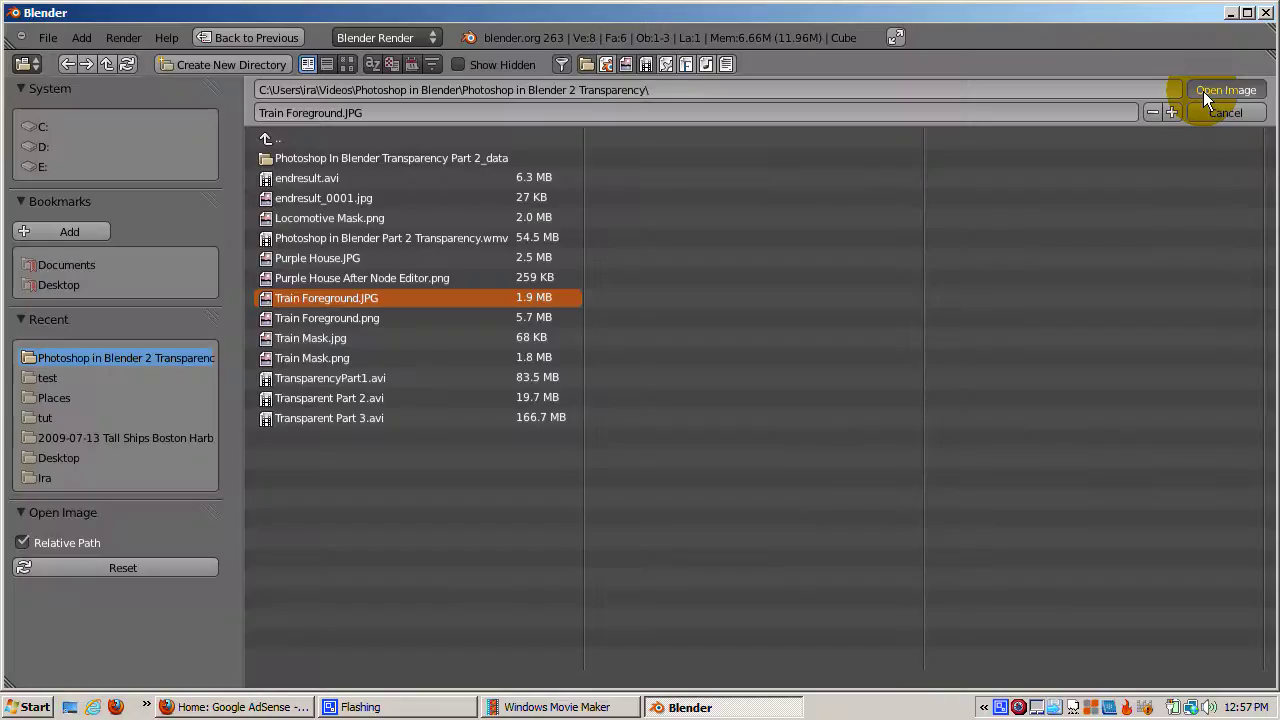
{"action": "left_click", "coordinate": [1203, 91]}
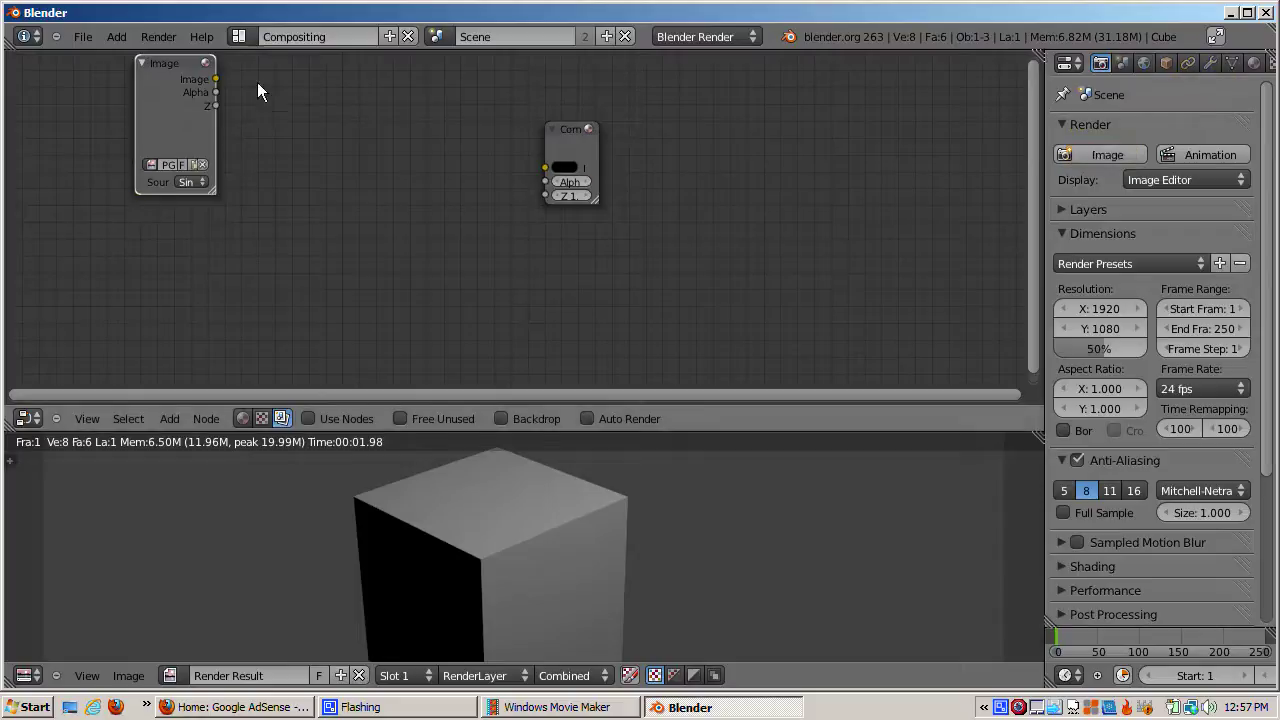
Connect the Image node's Image output to the Composite node's Image input, then render with Use Nodes enabled.
{"action": "left_click_drag", "start_coordinate": [216, 79], "coordinate": [546, 170]}
{"action": "left_click_drag", "start_coordinate": [216, 79], "coordinate": [541, 176]}
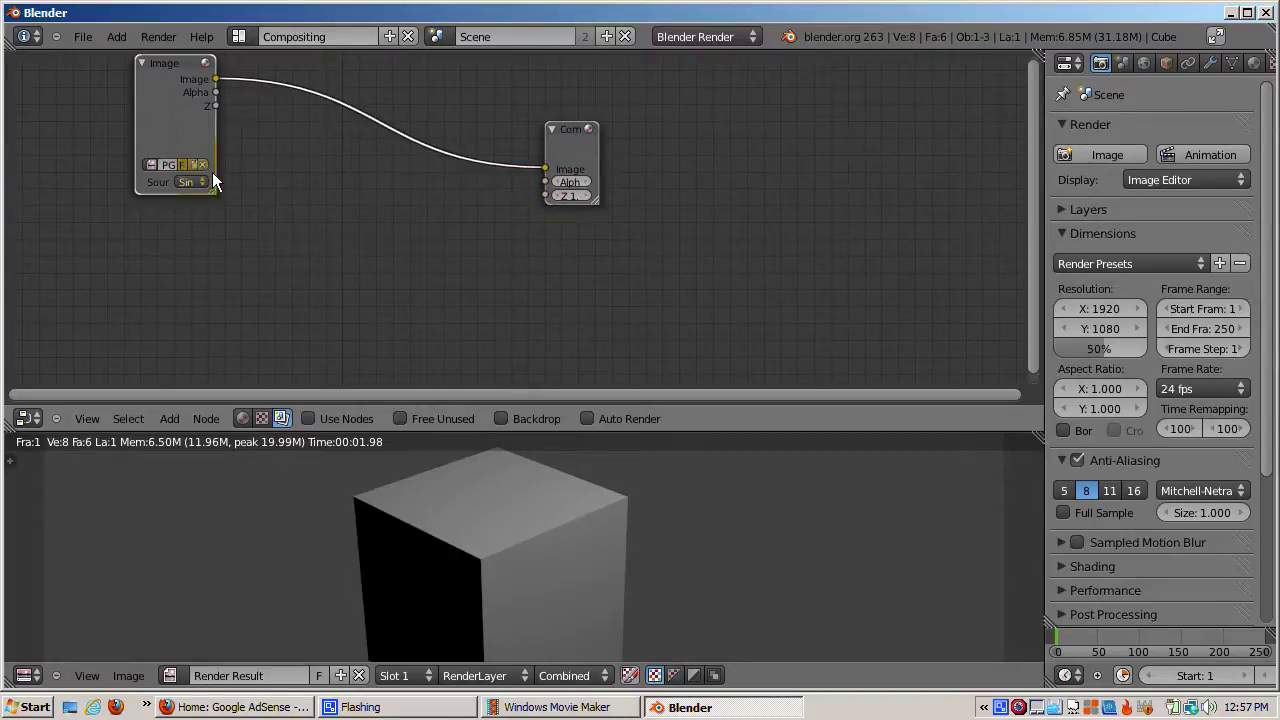
{"action": "key", "text": "F12"}
{"action": "left_click", "coordinate": [309, 418]}
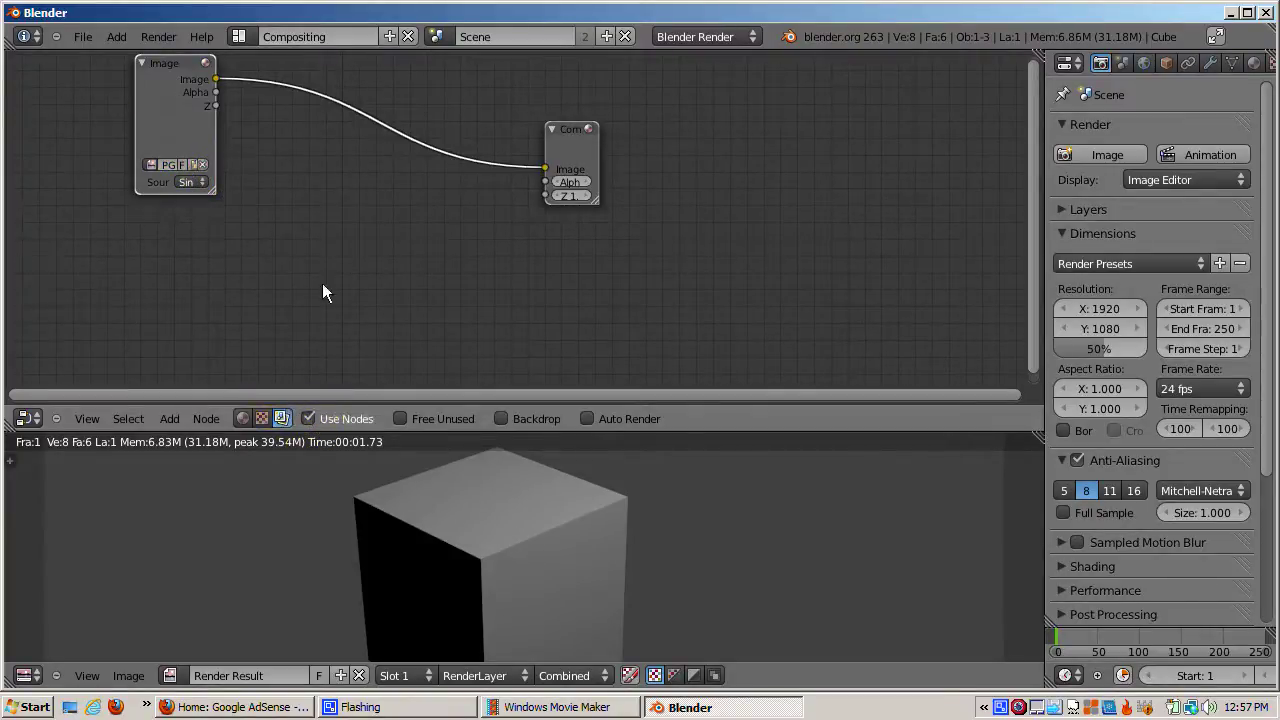
{"action": "key", "text": "ctrl+z"}
{"action": "left_click", "coordinate": [308, 419]}
{"action": "key", "text": "ctrl+z"}
{"action": "left_click", "coordinate": [308, 419]}
{"action": "key", "text": "ctrl+z"}
{"action": "left_click", "coordinate": [308, 419]}
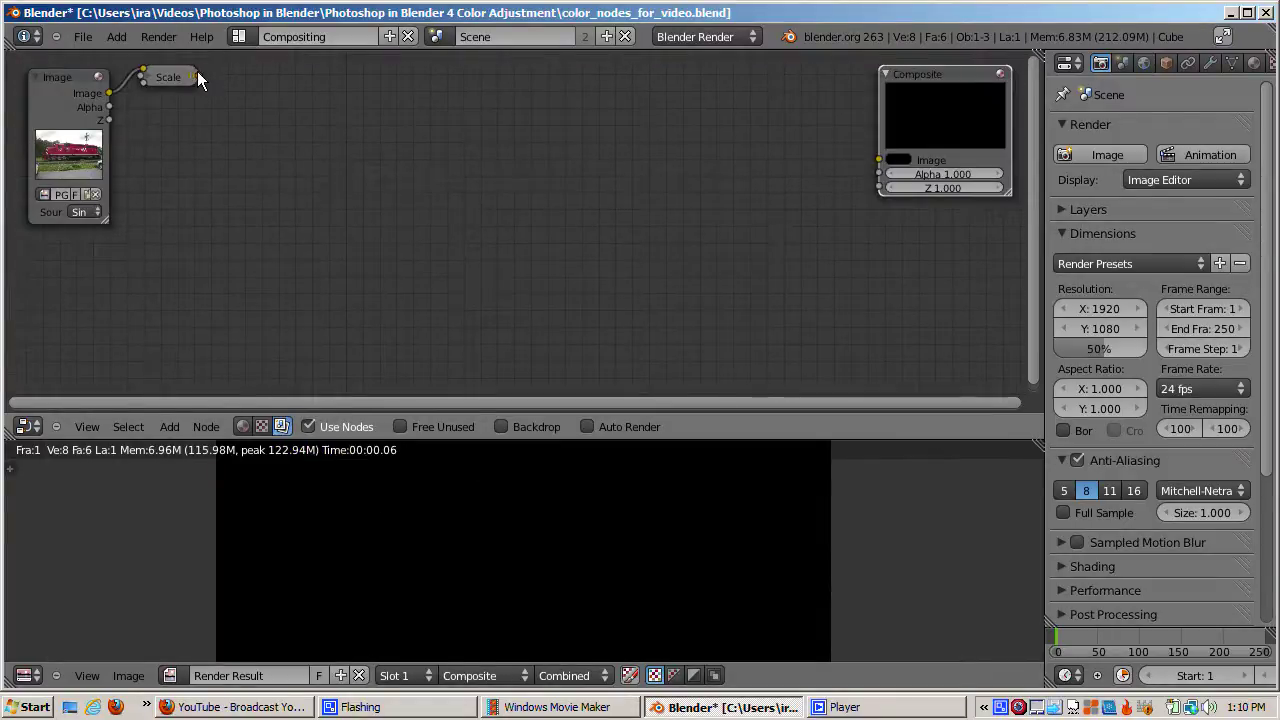
Connect the Scale node's output to the Composite node's Image input and sample pixel values on the locomotive in the result.
{"action": "left_click_drag", "start_coordinate": [197, 74], "coordinate": [876, 160]}
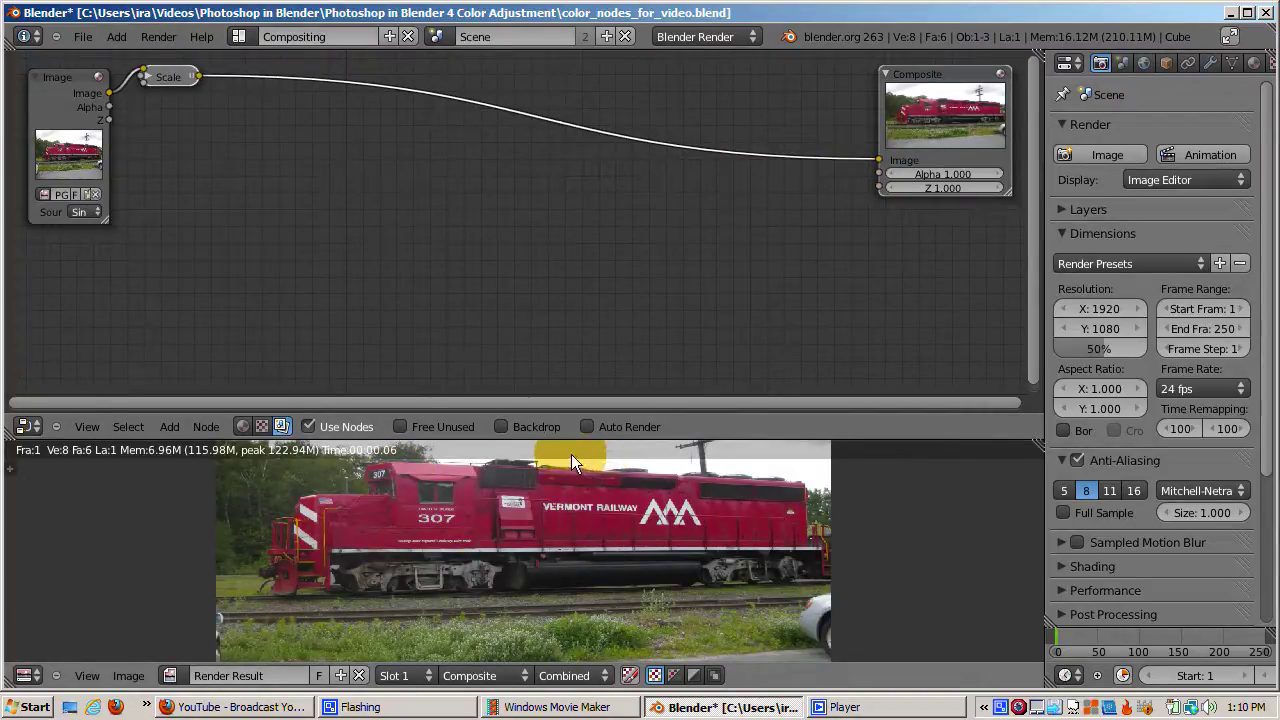
{"action": "left_click_drag", "start_coordinate": [581, 507], "coordinate": [572, 571]}
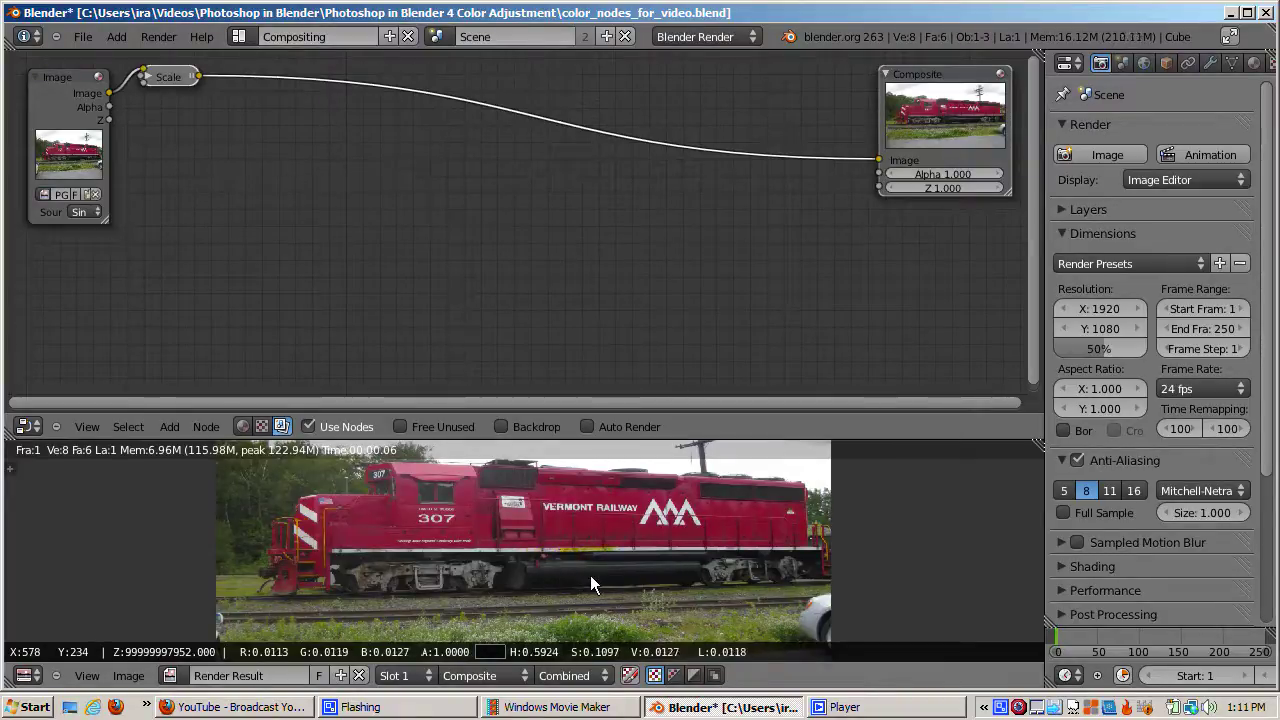
{"action": "mouse_move", "coordinate": [590, 577]}
{"action": "left_mouse_down"}
{"action": "mouse_move", "coordinate": [677, 573]}
{"action": "mouse_move", "coordinate": [636, 556]}
{"action": "mouse_move", "coordinate": [583, 562]}
{"action": "left_mouse_up"}
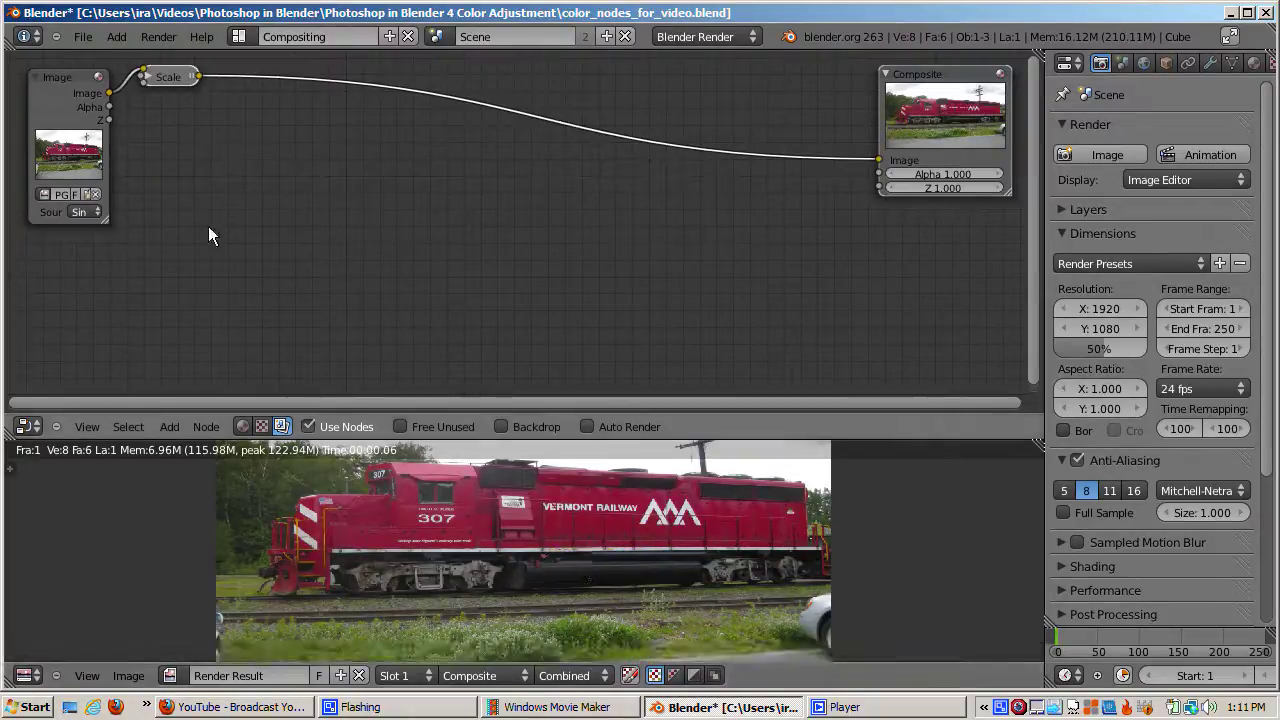
Insert a Separate RGBA converter node into the link after the Scale node and widen it to show its full title.
{"action": "key", "text": "shift+a"}
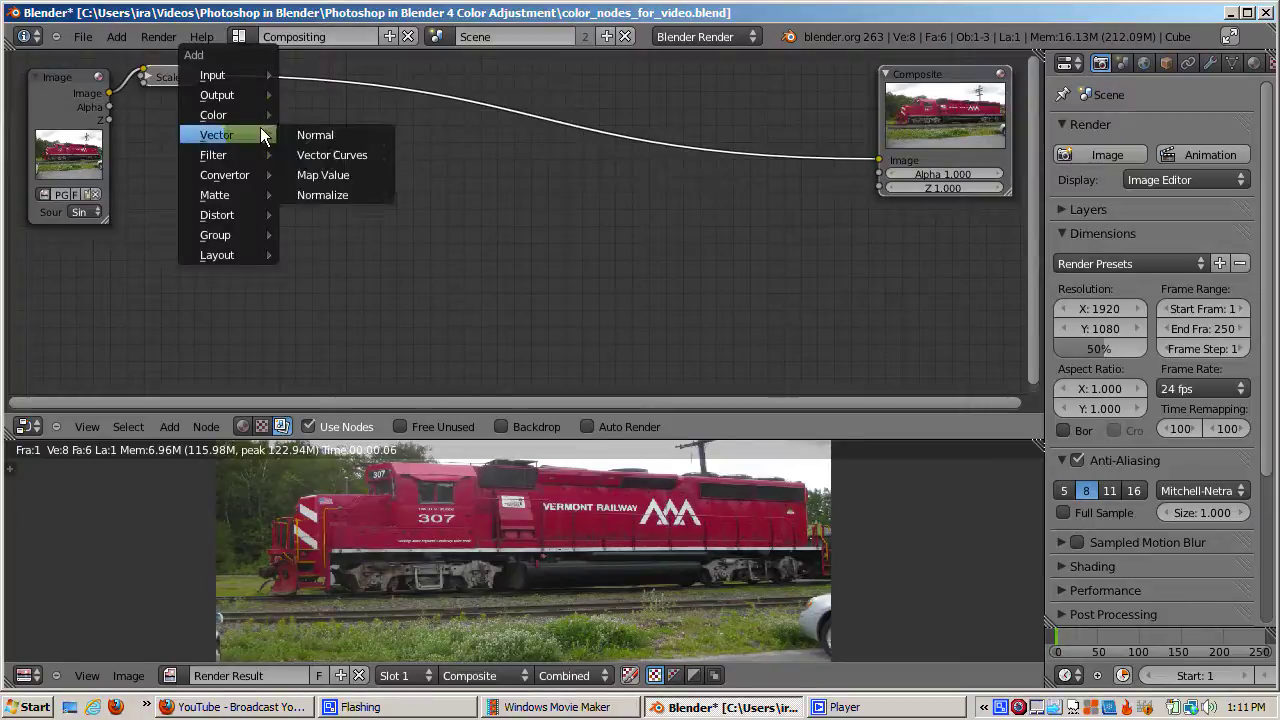
{"action": "mouse_move", "coordinate": [238, 175]}
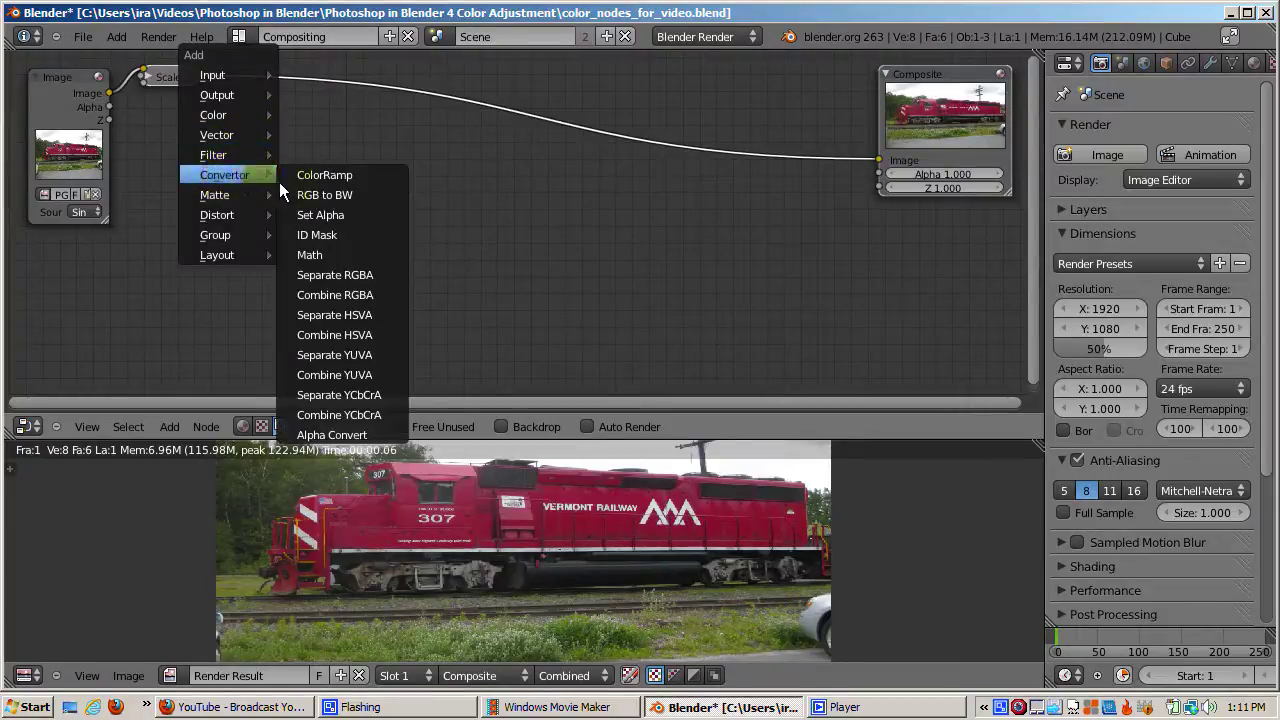
{"action": "left_click", "coordinate": [346, 274]}
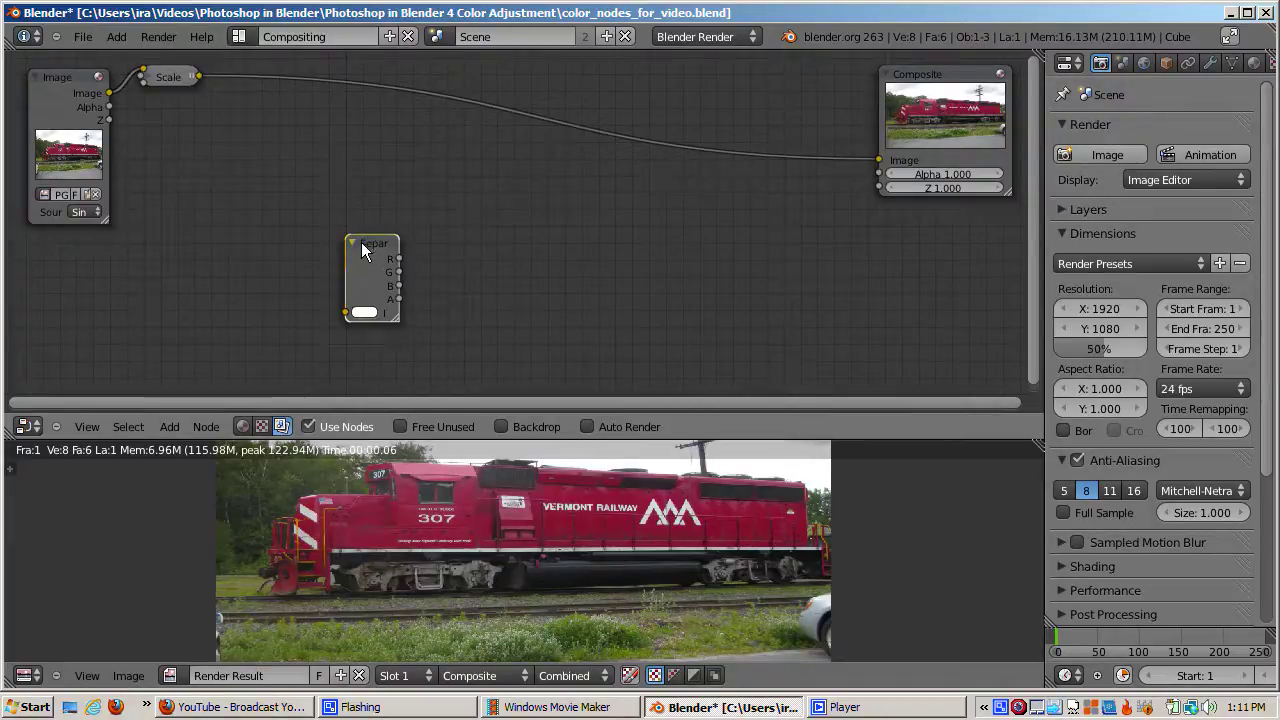
{"action": "left_click", "coordinate": [248, 64]}
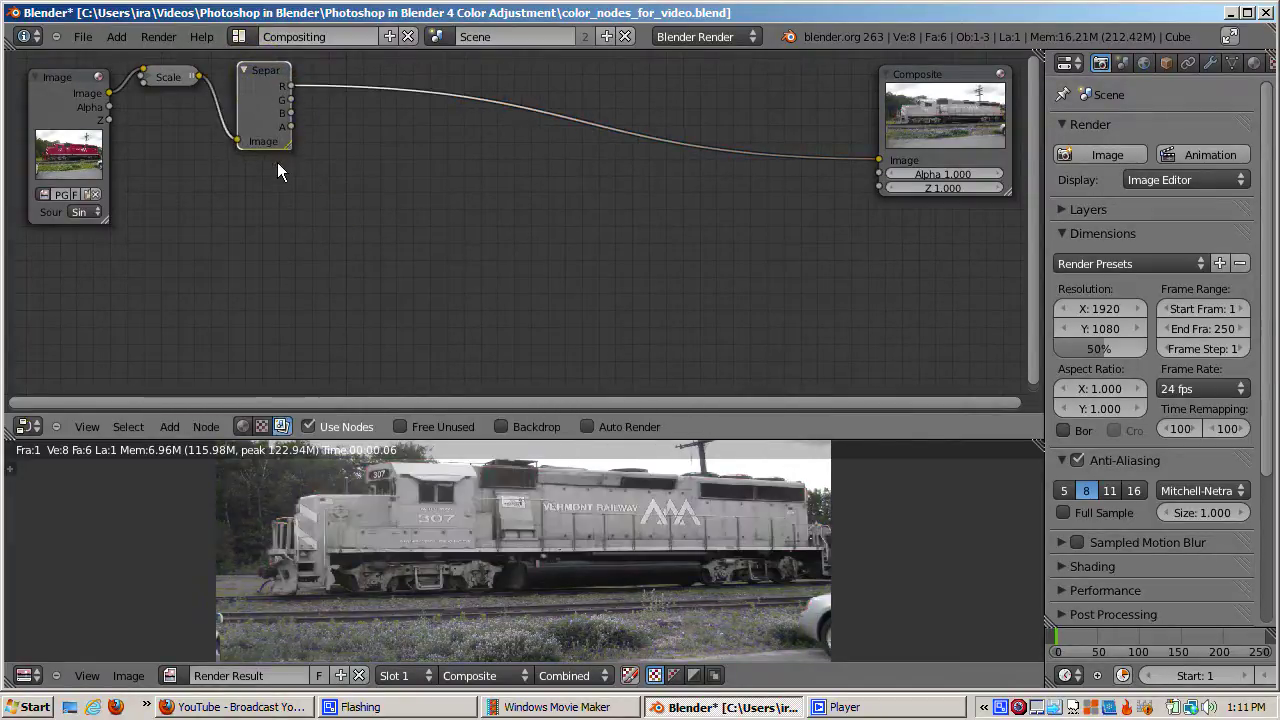
{"action": "left_click_drag", "start_coordinate": [287, 150], "coordinate": [337, 178]}
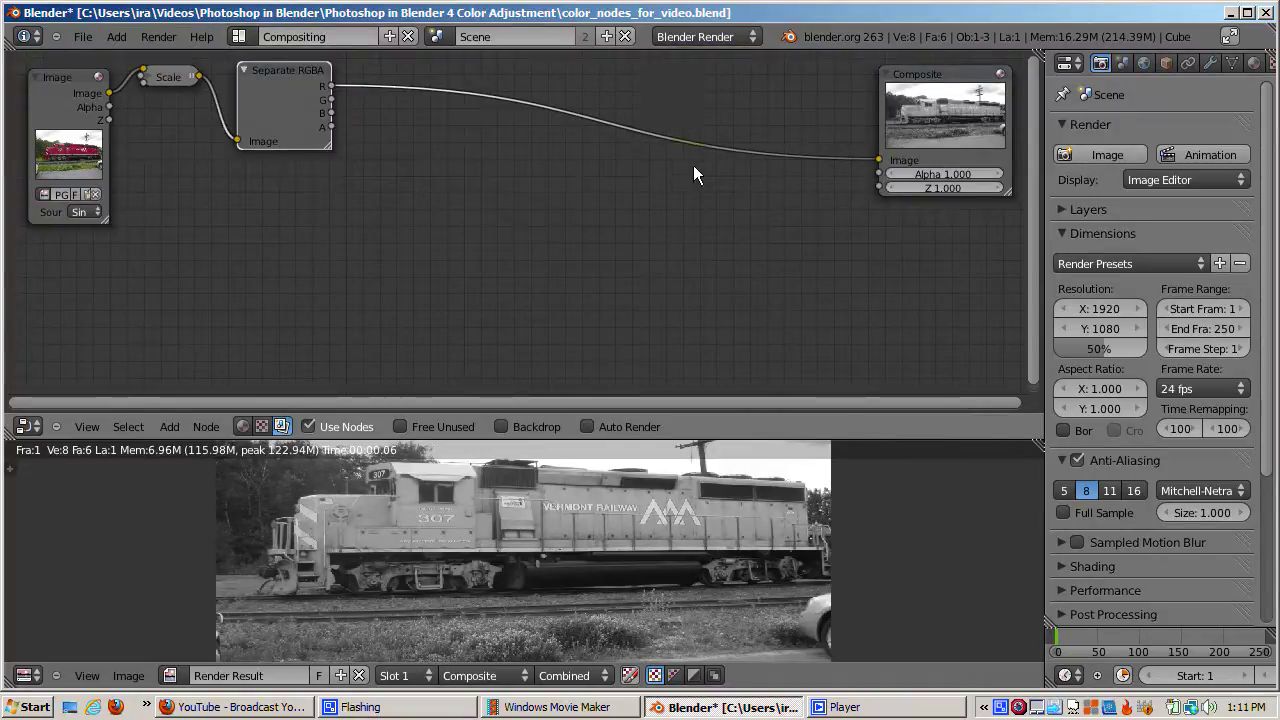
Add a Combine RGBA converter node just before the Composite node and widen it to show its channel values.
{"action": "key", "text": "shift+a"}
{"action": "mouse_move", "coordinate": [678, 174]}
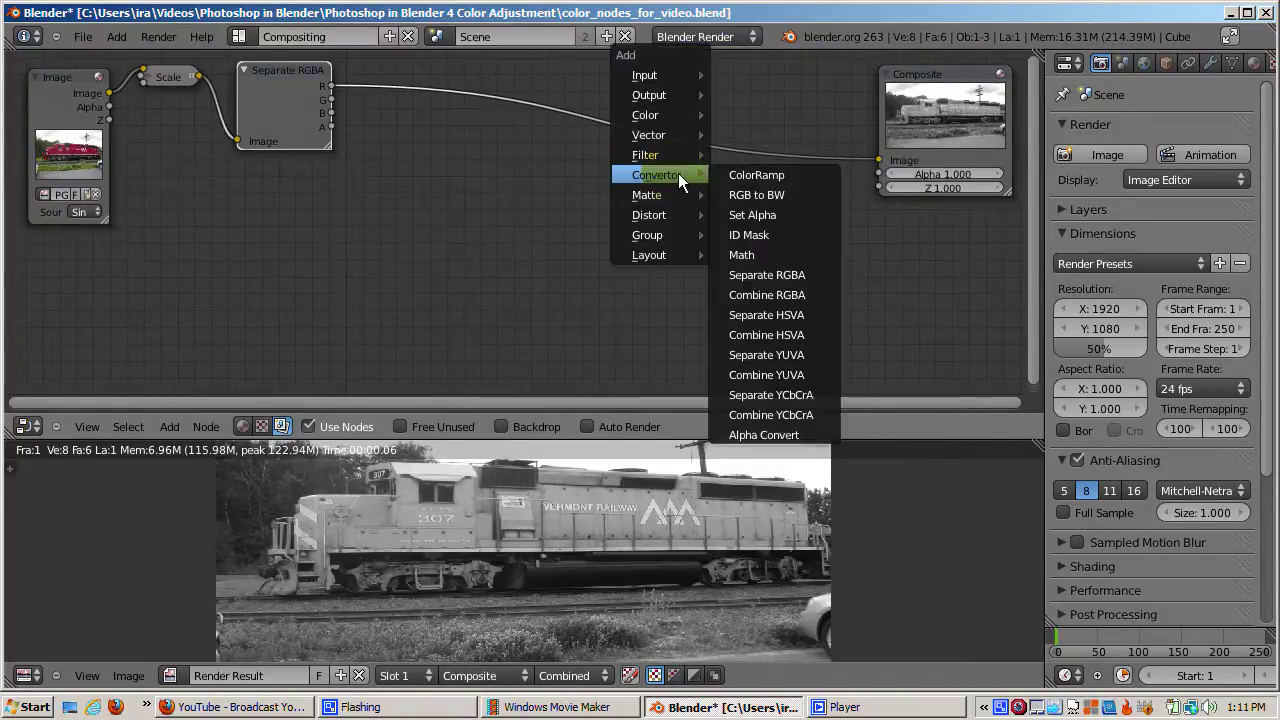
{"action": "left_click", "coordinate": [785, 295]}
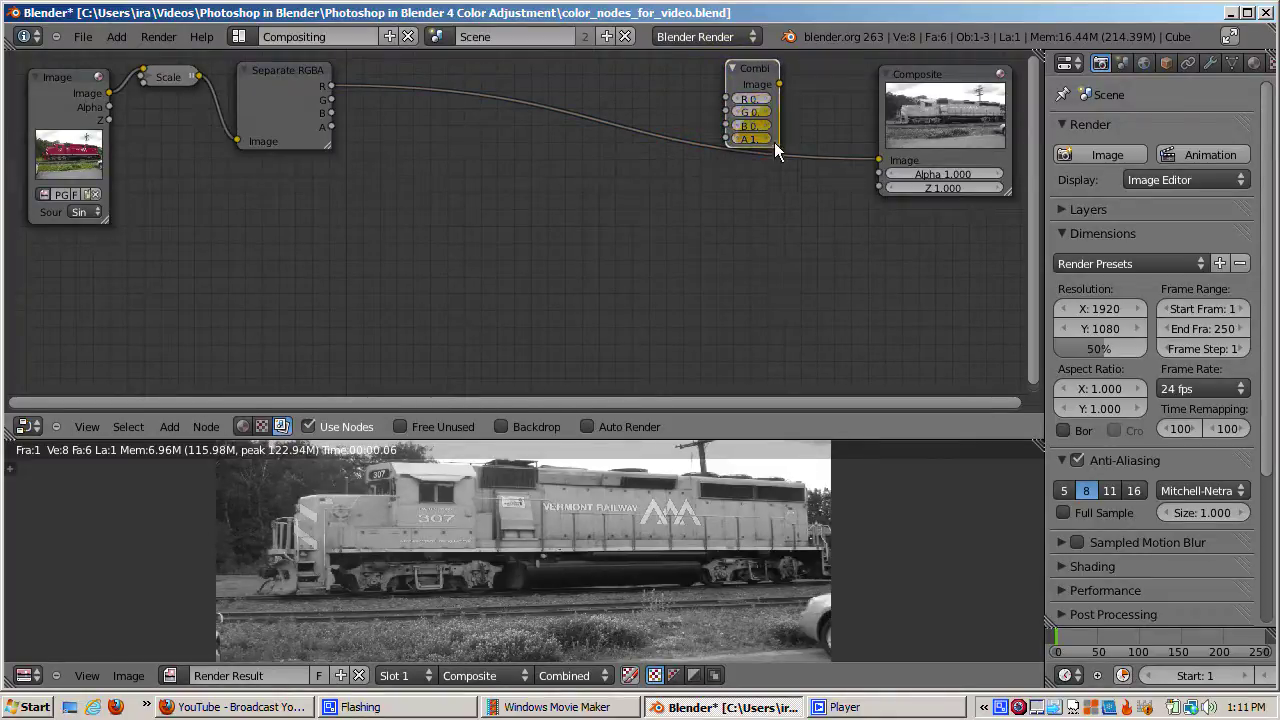
{"action": "left_click_drag", "start_coordinate": [775, 142], "coordinate": [819, 147]}
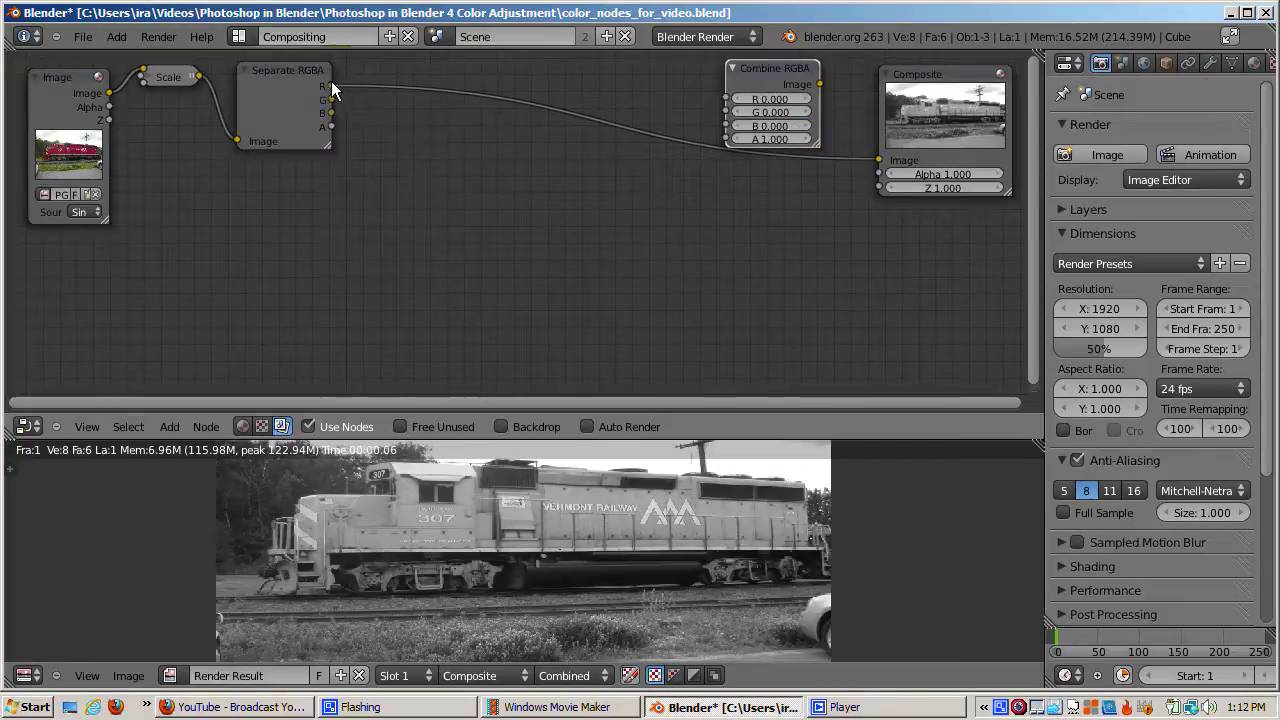
Link the R, G, B and A outputs of Separate RGBA to the matching Combine RGBA inputs, and its Image output to Composite.
{"action": "left_click_drag", "start_coordinate": [331, 86], "coordinate": [726, 112]}
{"action": "left_click_drag", "start_coordinate": [331, 113], "coordinate": [726, 139]}
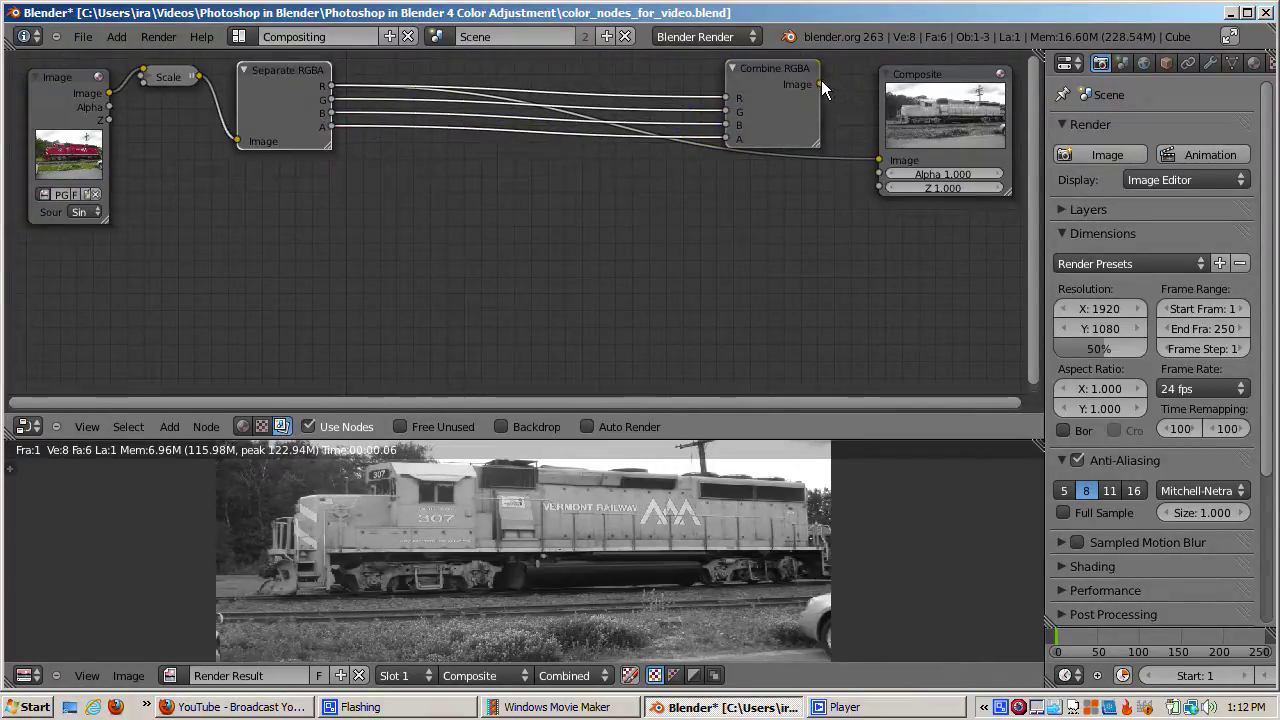
{"action": "left_click_drag", "start_coordinate": [820, 84], "coordinate": [877, 155]}
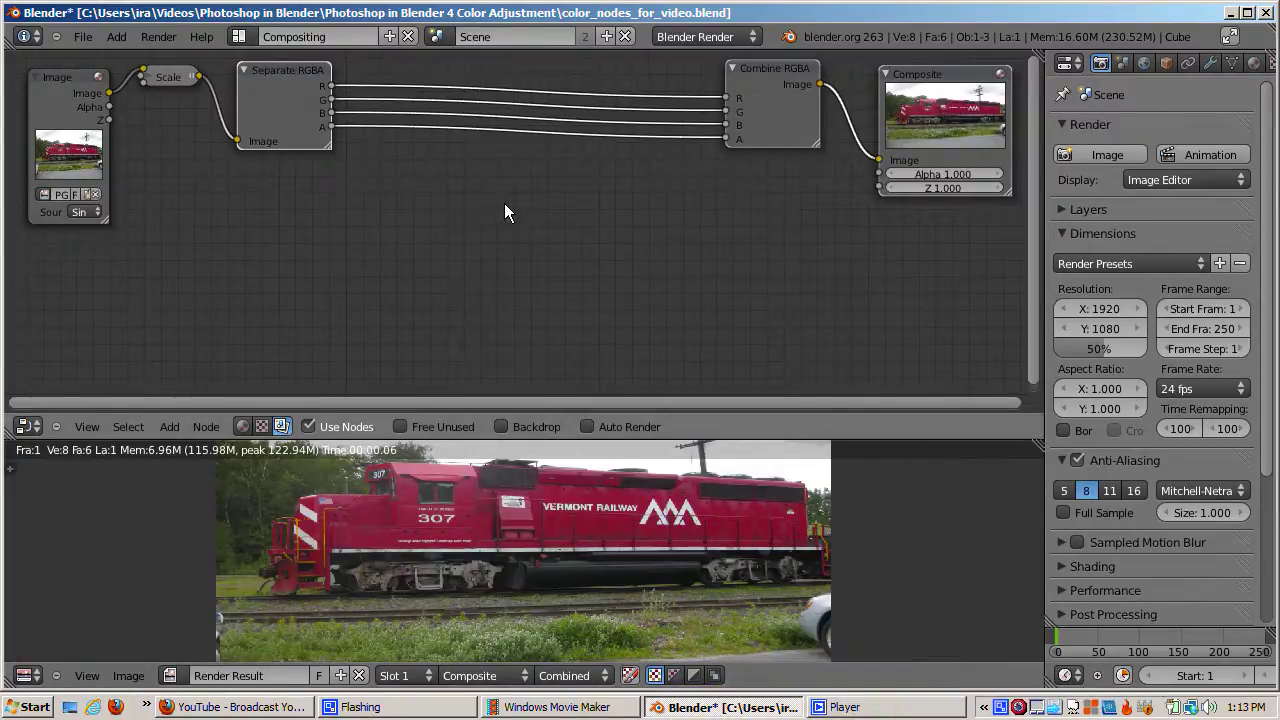
Add a Math converter node between Separate RGBA and Combine RGBA, with its operation set to Add.
{"action": "key", "text": "shift+a"}
{"action": "mouse_move", "coordinate": [507, 207]}
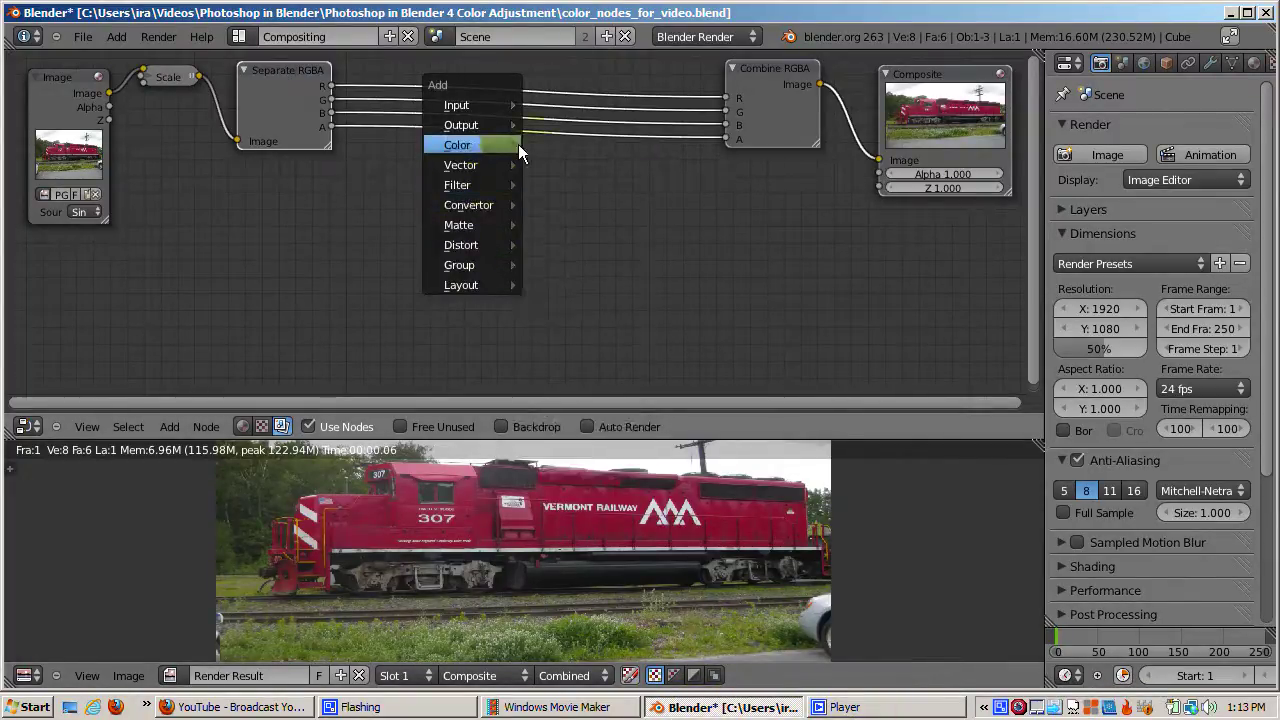
{"action": "mouse_move", "coordinate": [500, 260]}
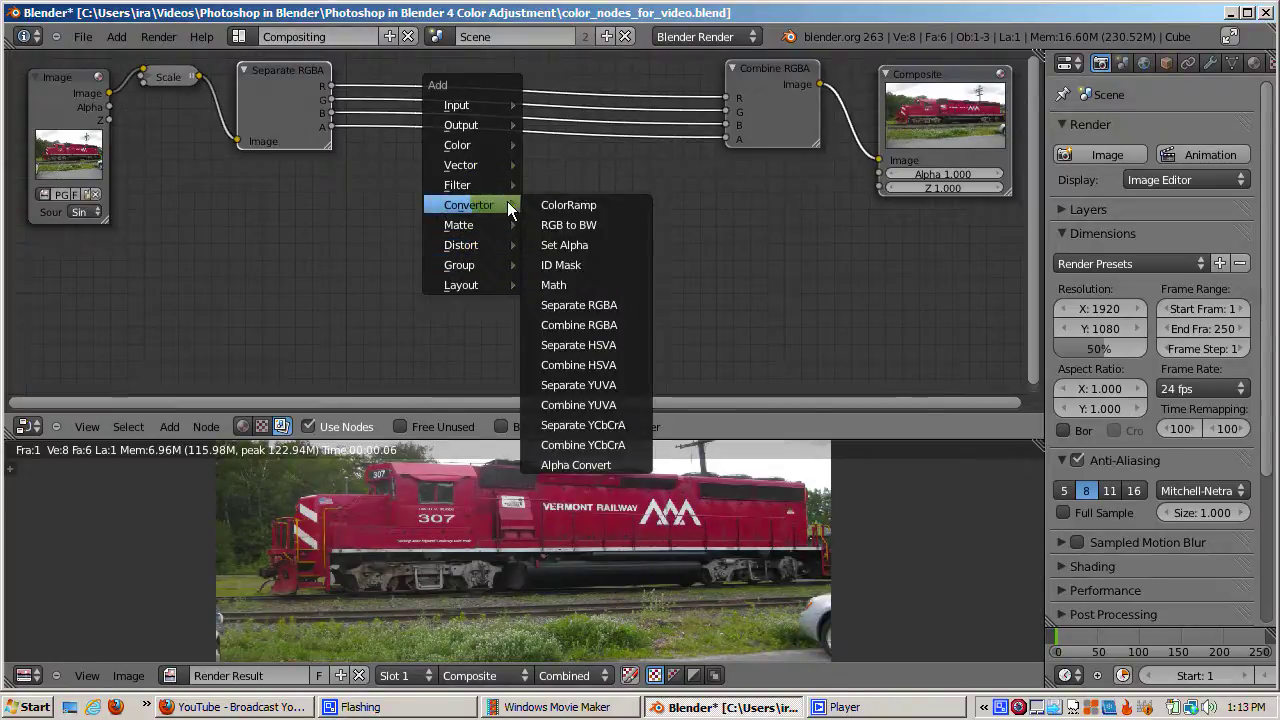
{"action": "left_click", "coordinate": [550, 286]}
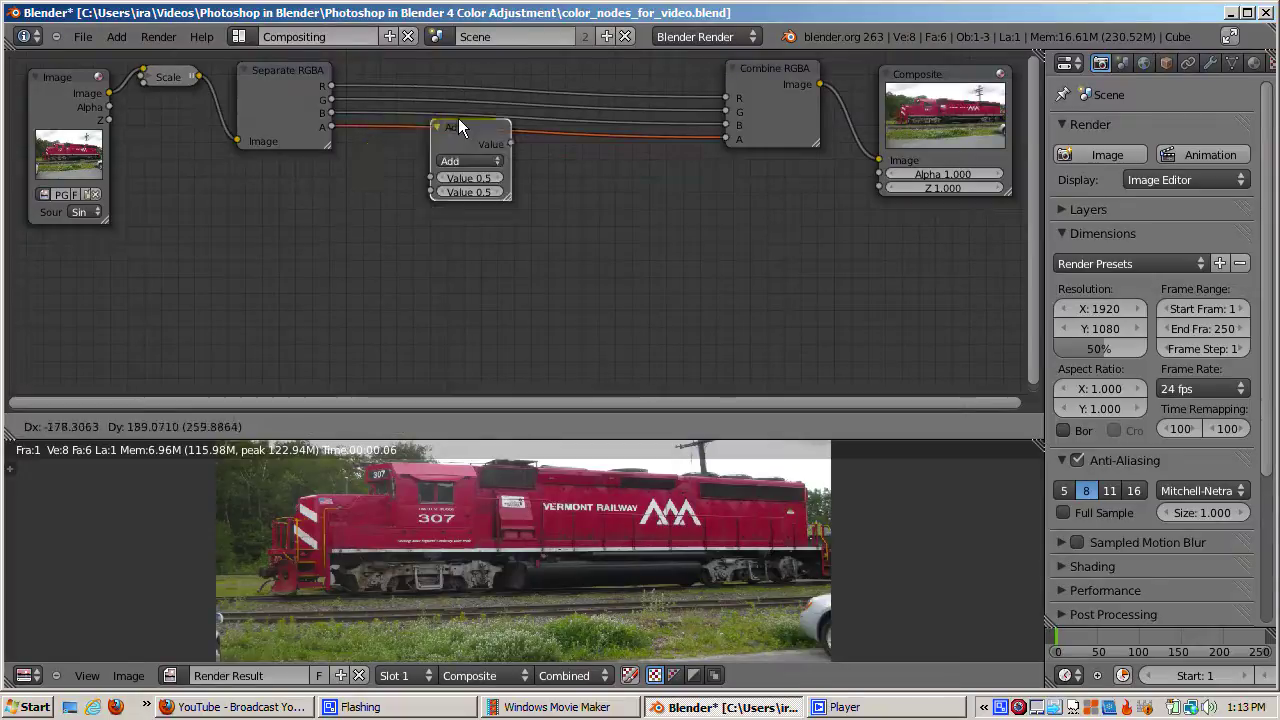
{"action": "left_click", "coordinate": [458, 118]}
{"action": "left_click", "coordinate": [458, 141]}
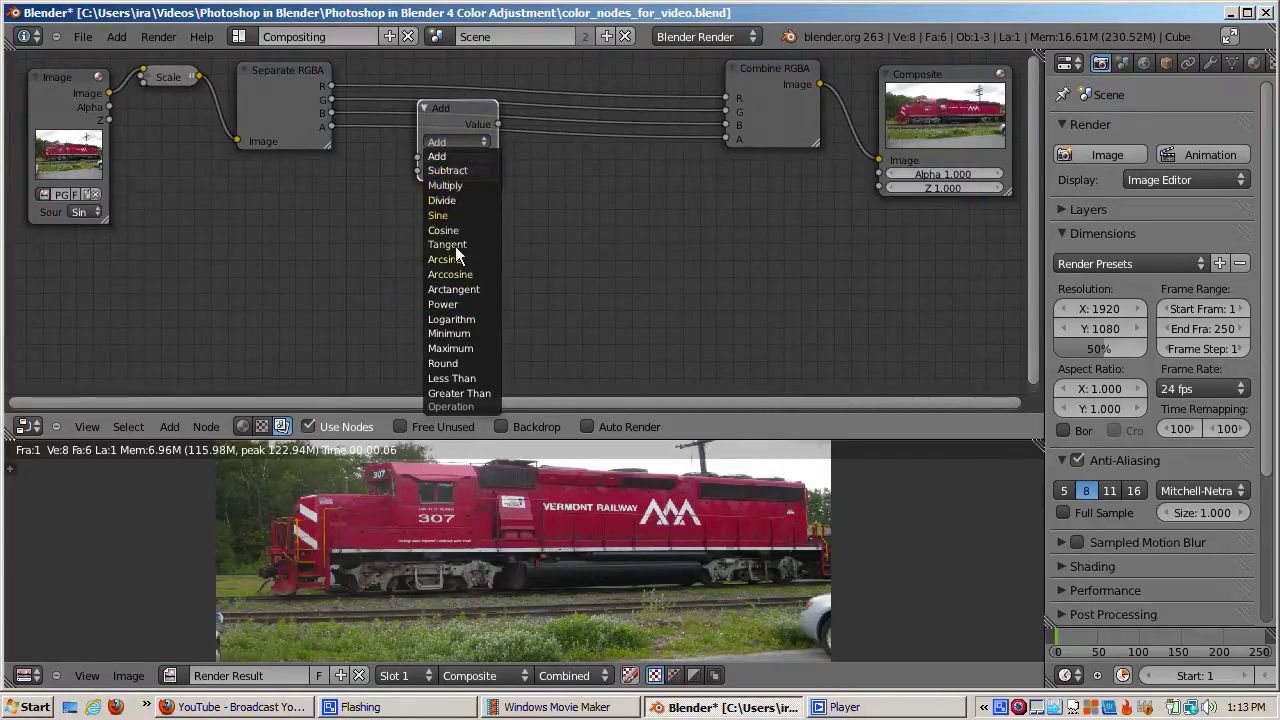
{"action": "left_click", "coordinate": [445, 157]}
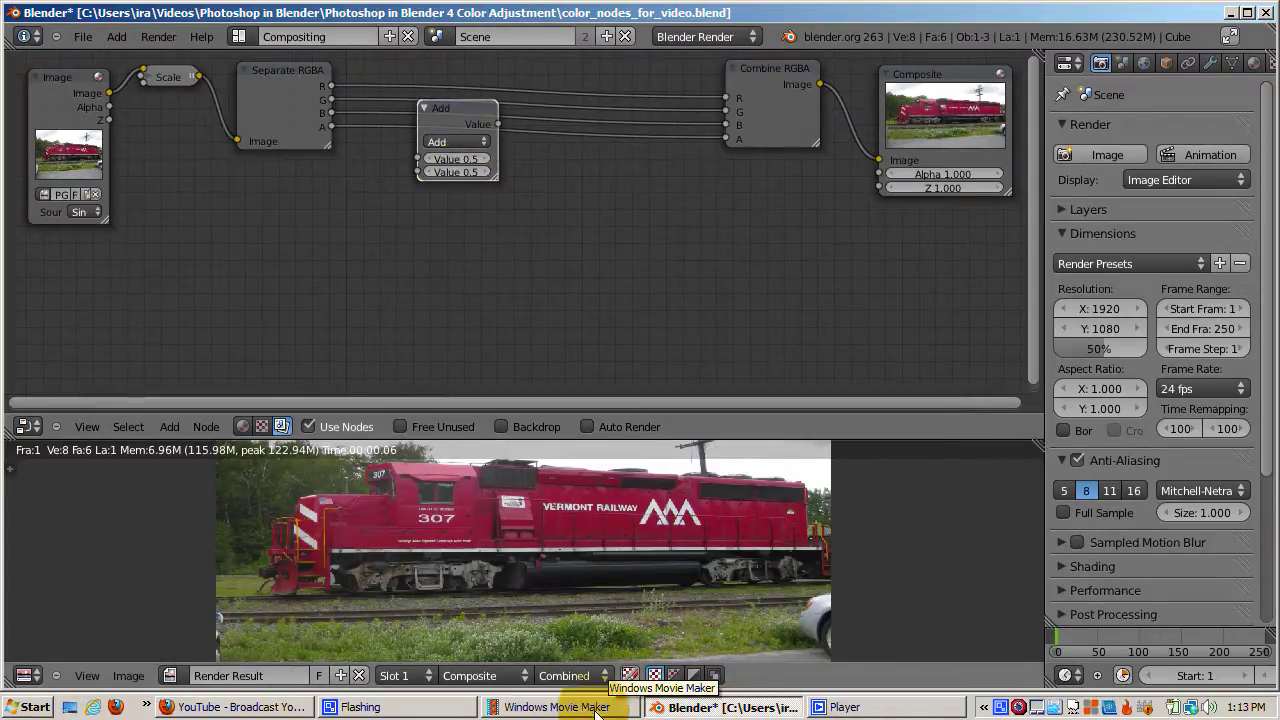
Route the red channel through the Add node by linking Separate RGBA's R to its first Value and its output to Combine RGBA's R.
{"action": "left_click_drag", "start_coordinate": [331, 86], "coordinate": [420, 164]}
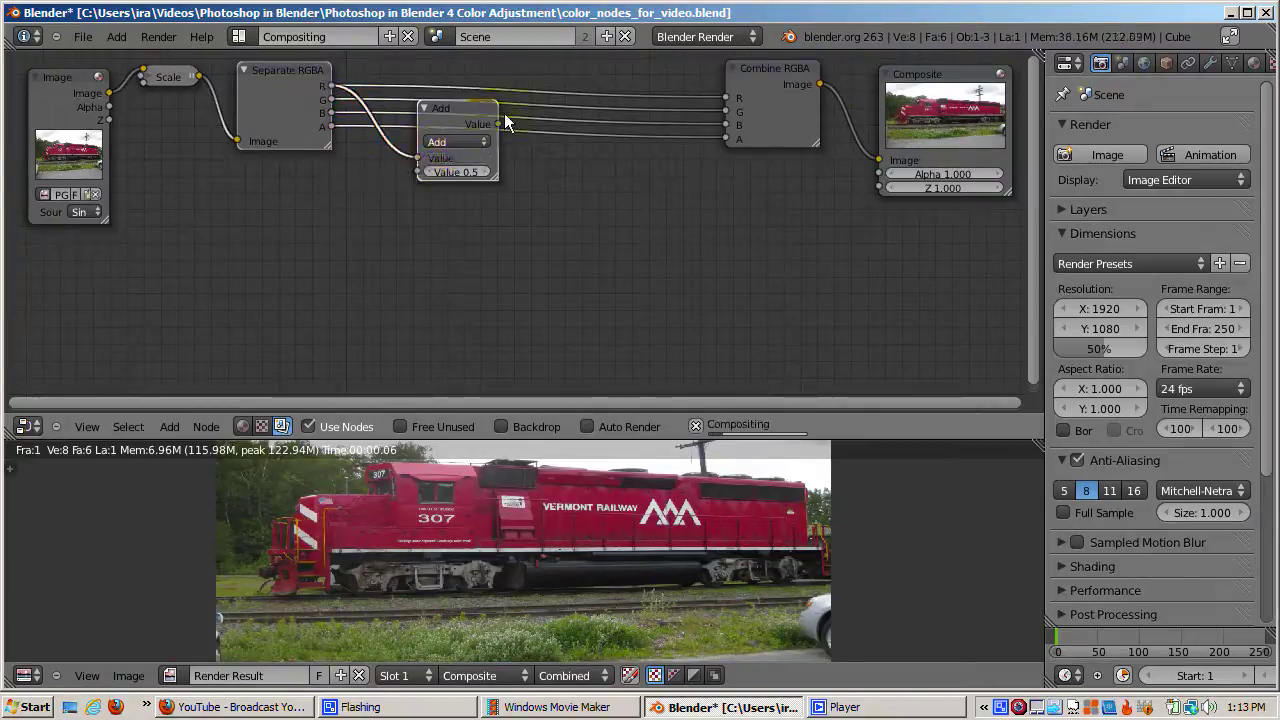
{"action": "left_click_drag", "start_coordinate": [499, 124], "coordinate": [729, 100]}
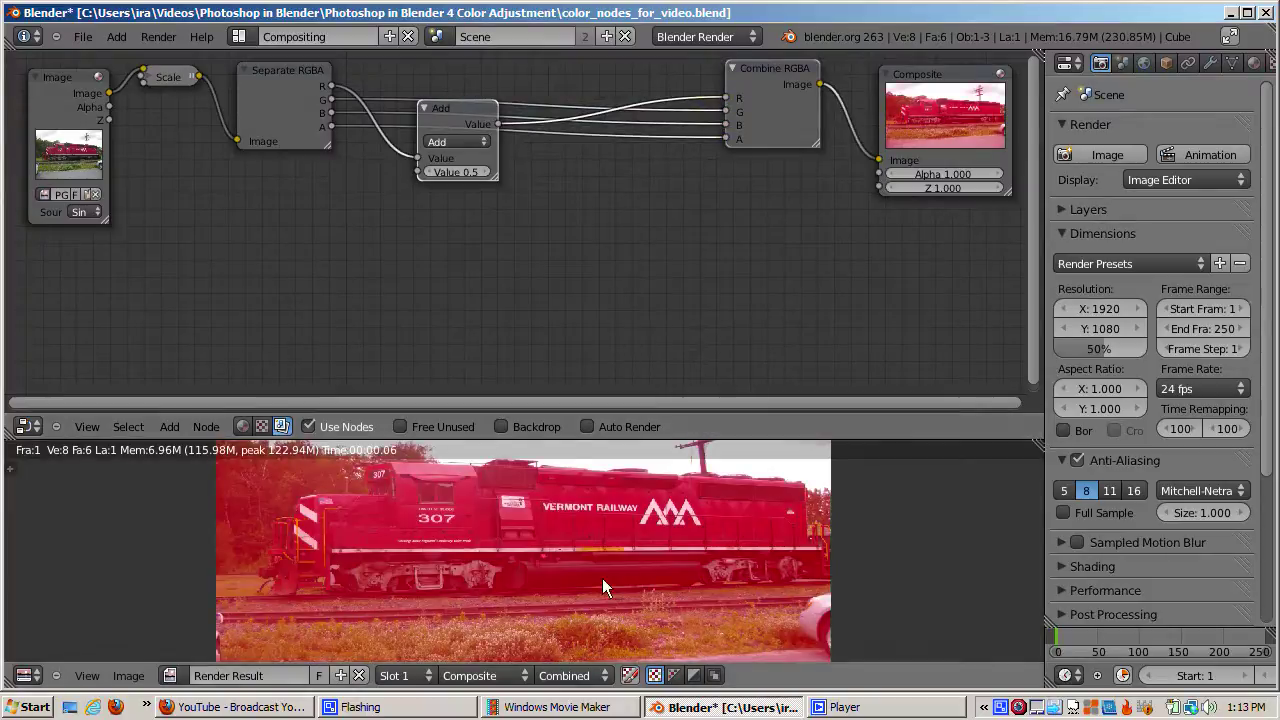
Move the Add node below the channel links and set its operation to Subtract.
{"action": "left_click_drag", "start_coordinate": [563, 543], "coordinate": [615, 618]}
{"action": "left_click_drag", "start_coordinate": [753, 466], "coordinate": [782, 471]}
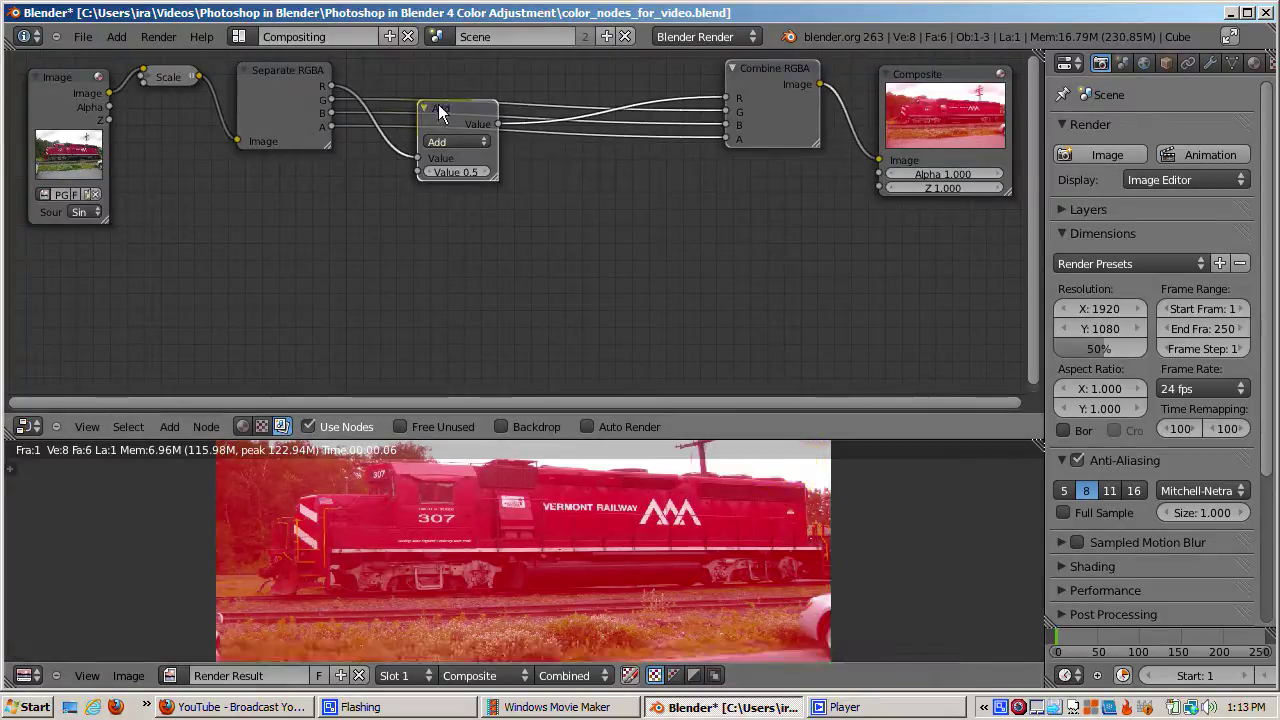
{"action": "left_click_drag", "start_coordinate": [441, 106], "coordinate": [446, 185]}
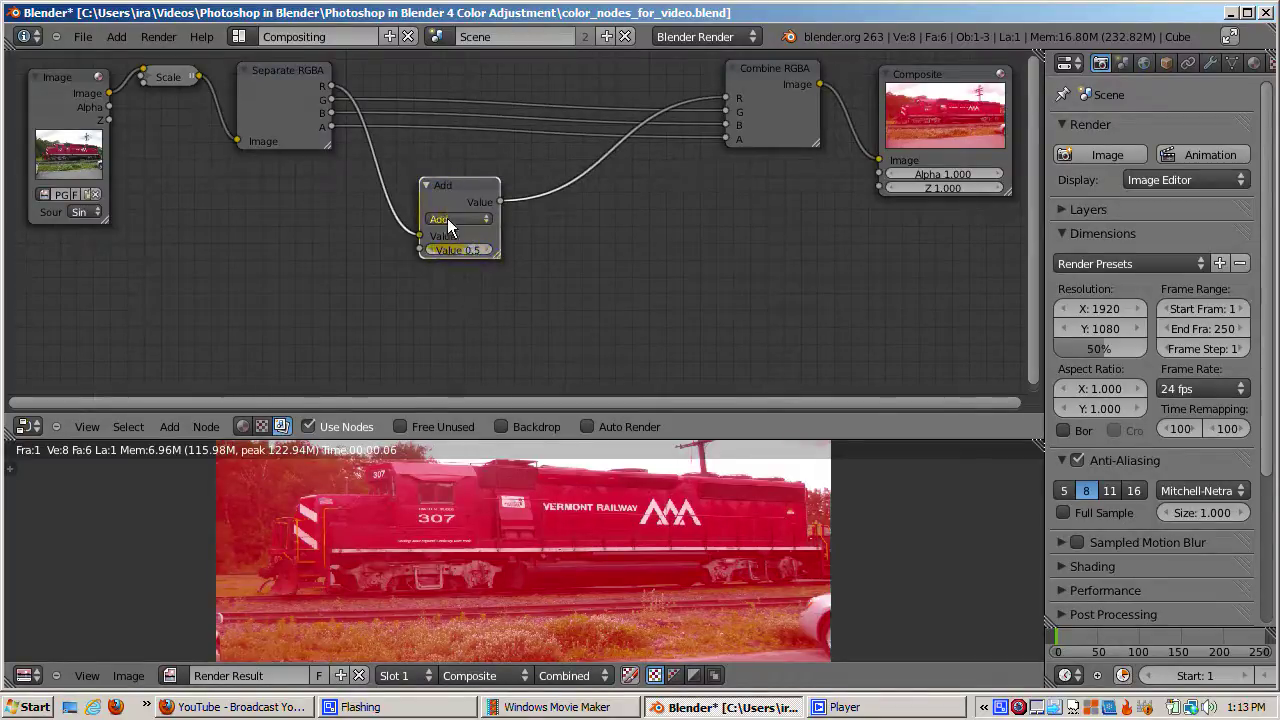
{"action": "left_click", "coordinate": [447, 218]}
{"action": "left_click", "coordinate": [470, 247]}
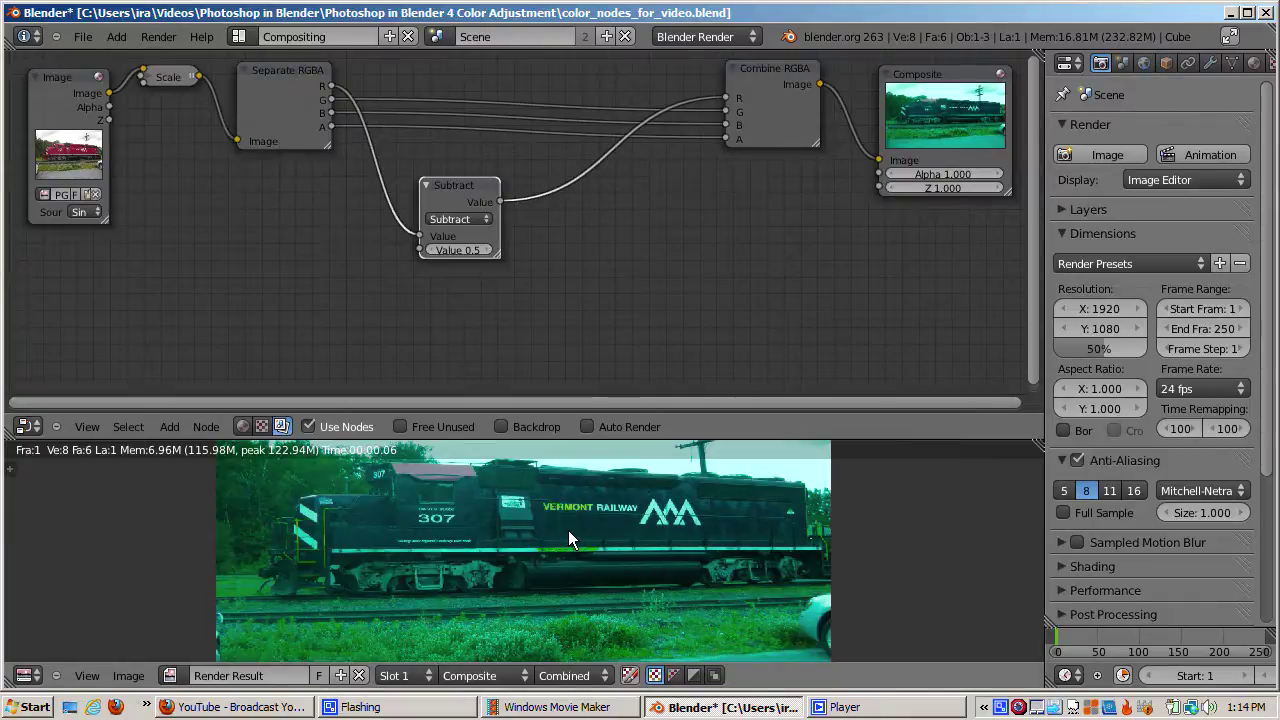
{"action": "left_click_drag", "start_coordinate": [568, 530], "coordinate": [483, 464]}
Change the red channel's Math node operation to Multiply.
{"action": "left_click", "coordinate": [450, 219]}
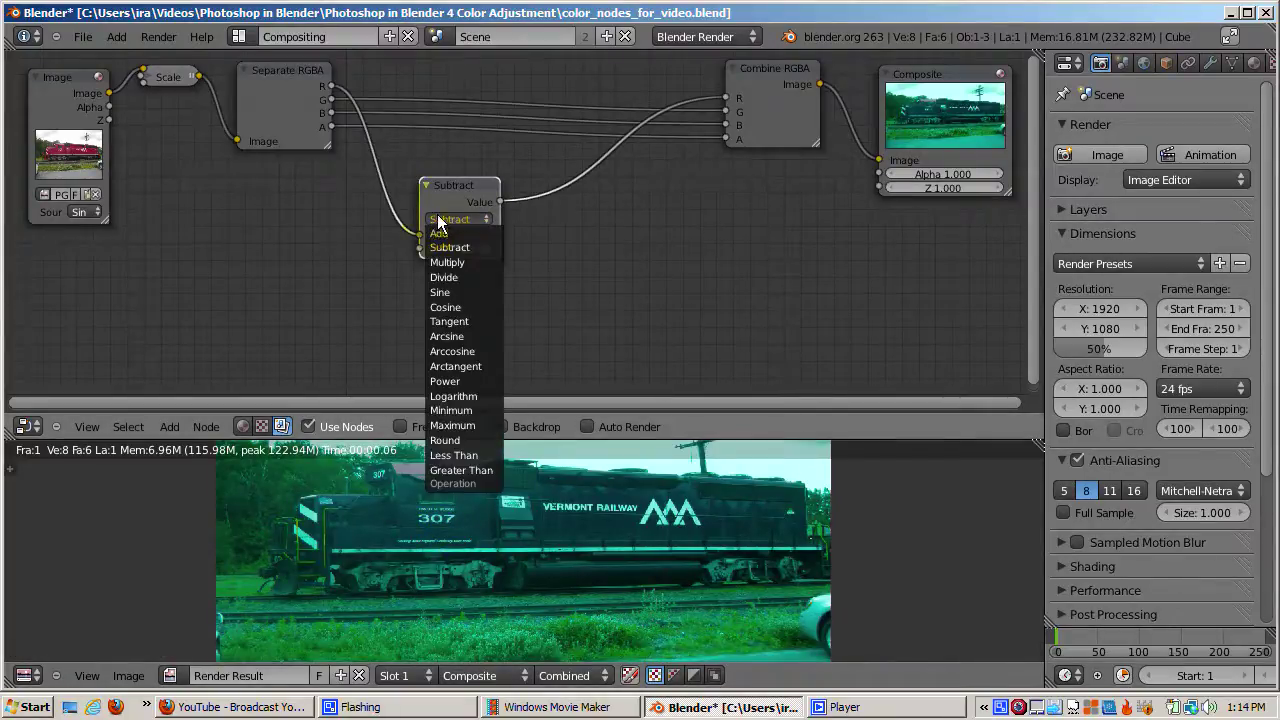
{"action": "left_click", "coordinate": [448, 262]}
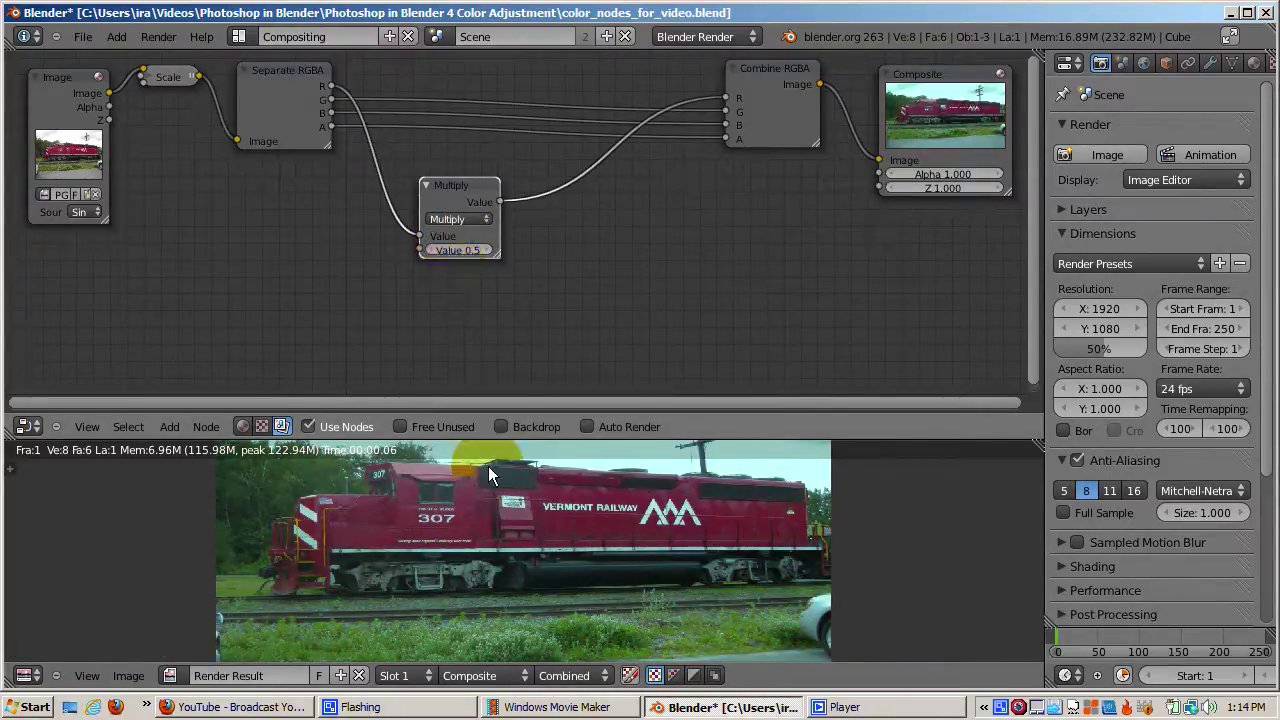
{"action": "left_click_drag", "start_coordinate": [578, 519], "coordinate": [576, 527]}
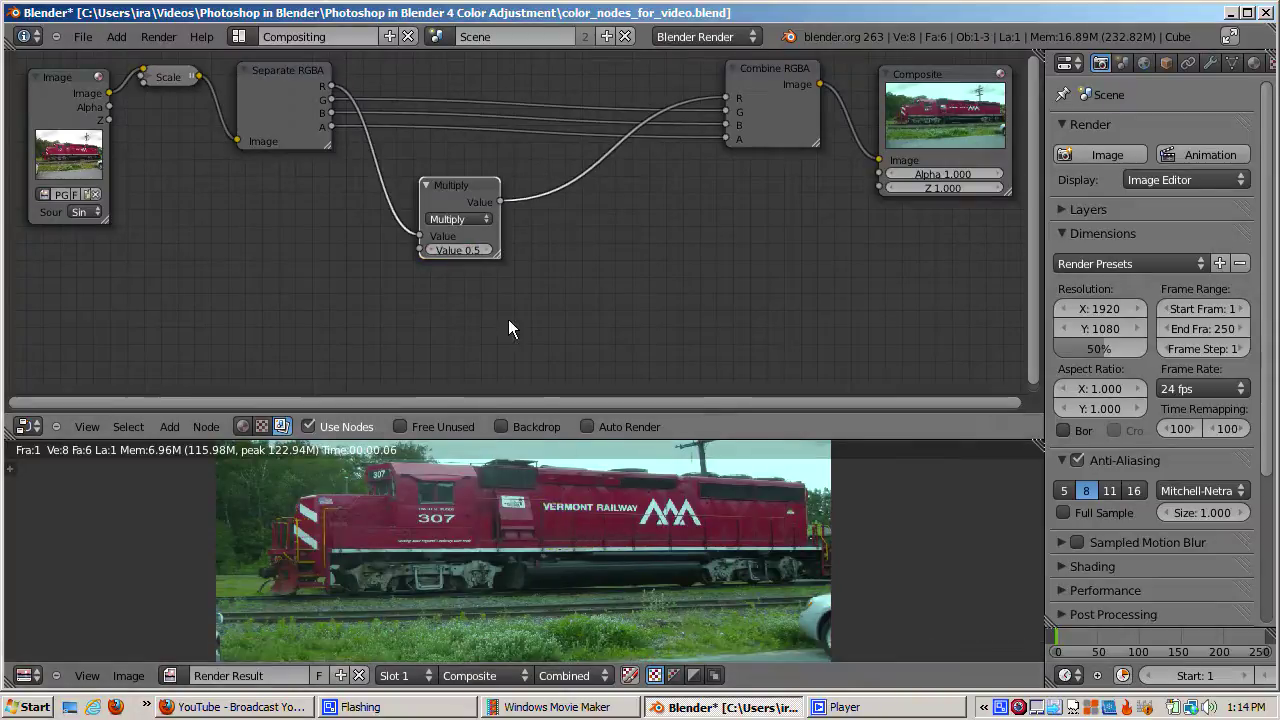
Try factors of 0.6, 0.5 and 1.5 as the second value of the red channel's Multiply node.
{"action": "left_click_drag", "start_coordinate": [460, 250], "coordinate": [473, 248]}
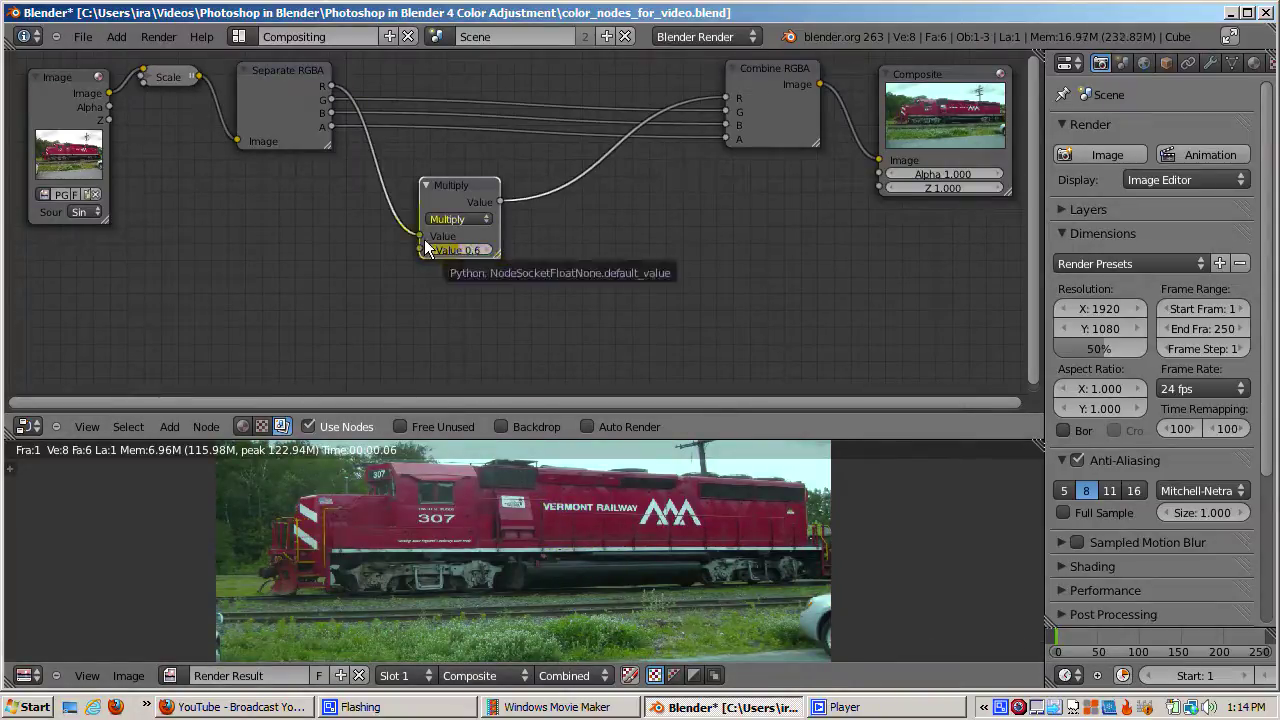
{"action": "left_click", "coordinate": [441, 252]}
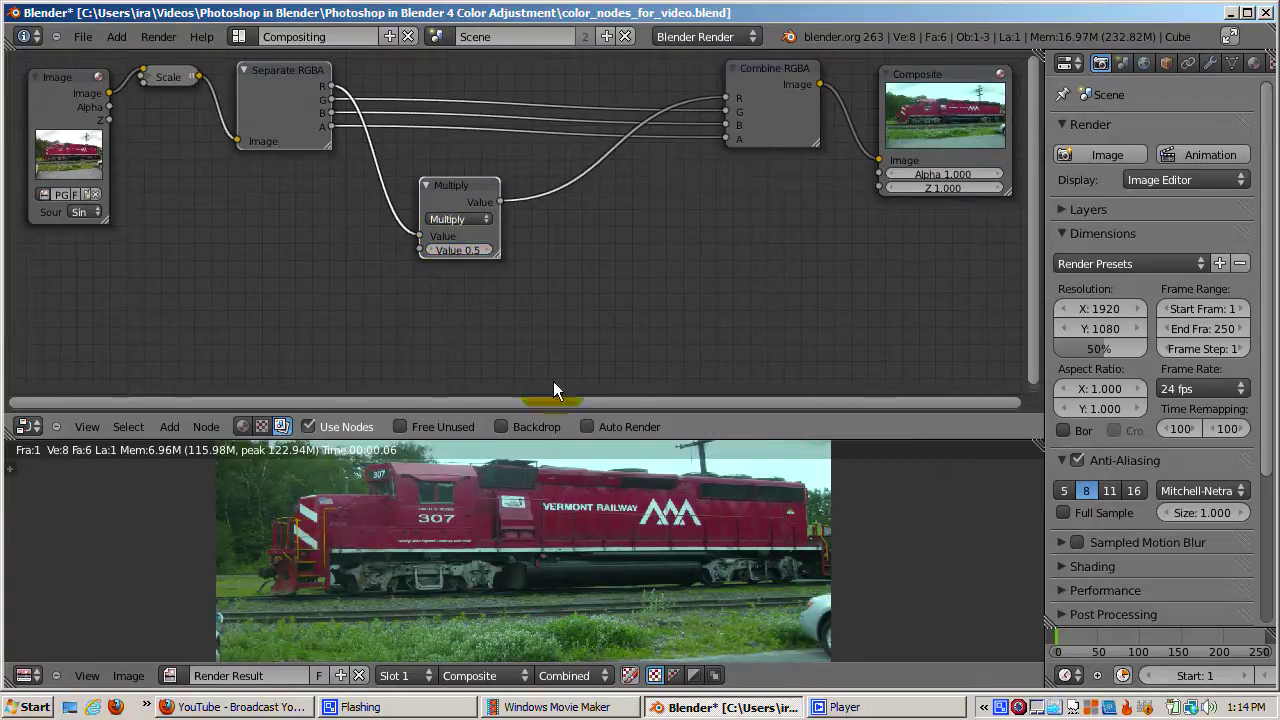
{"action": "left_click", "coordinate": [443, 251]}
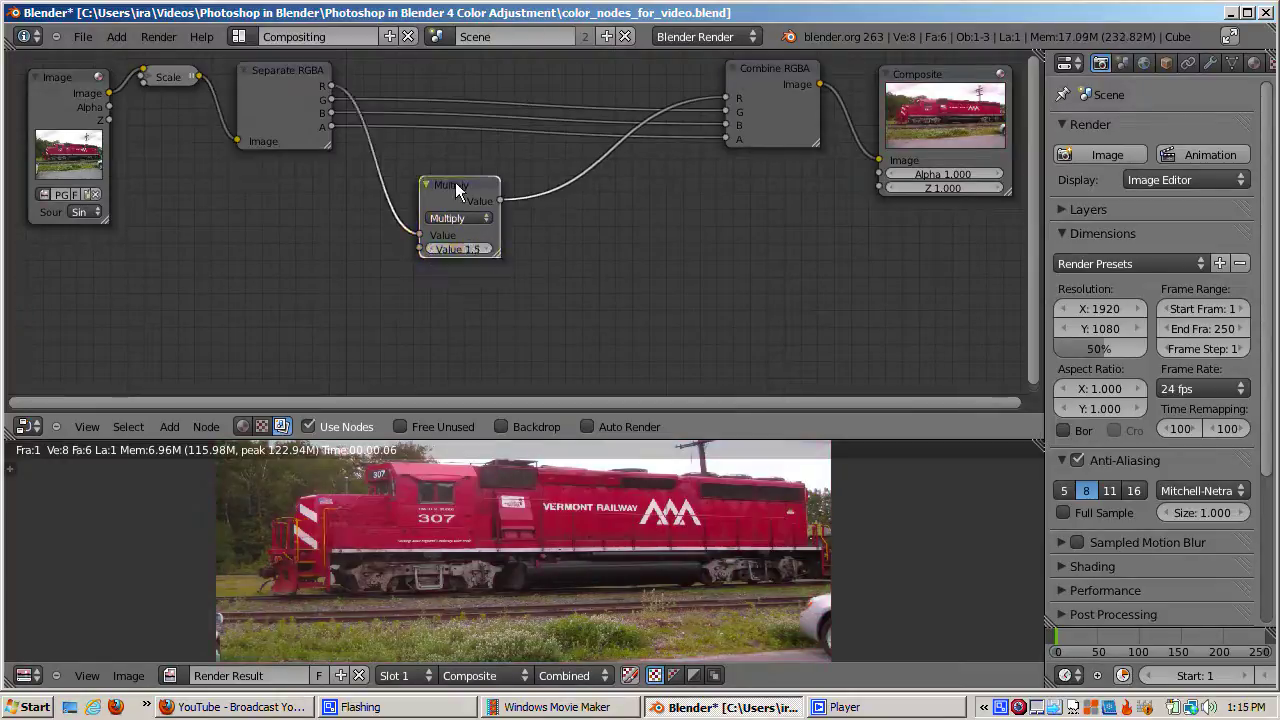
Replace the Multiply node with a Map Value vector node placed below the channel links.
{"action": "key", "text": "x"}
{"action": "key", "text": "shift+a"}
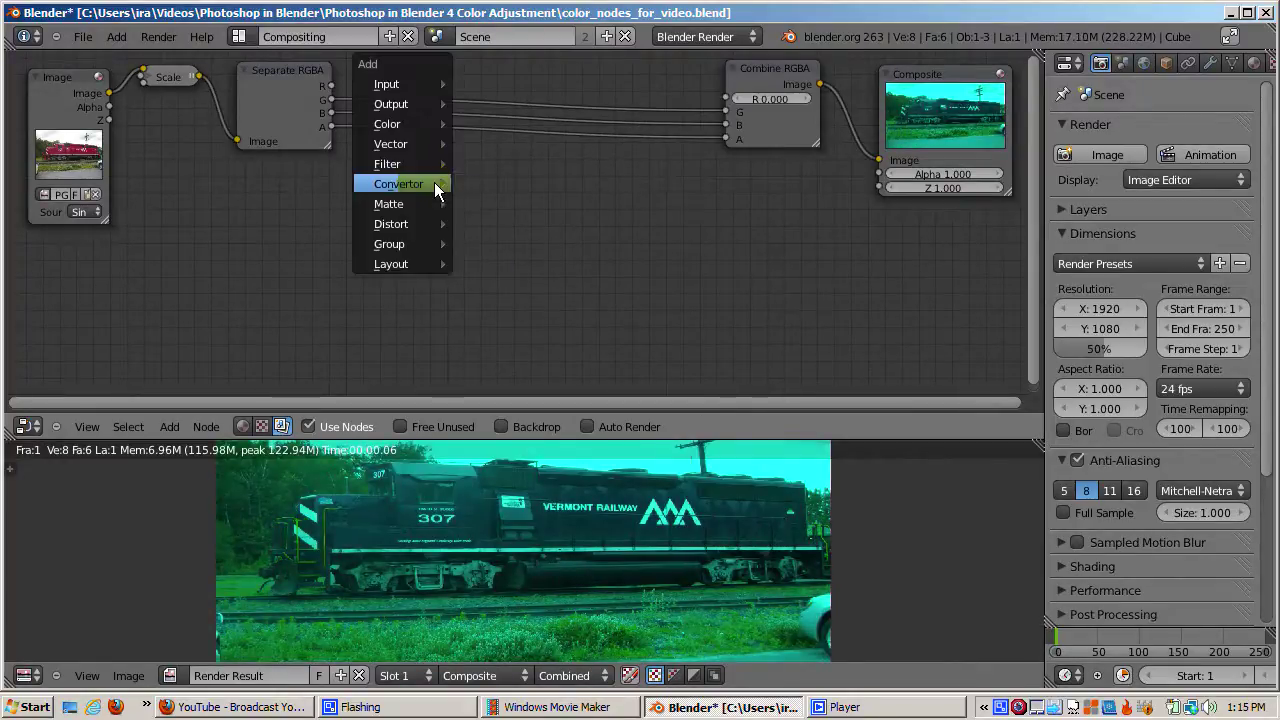
{"action": "mouse_move", "coordinate": [405, 144]}
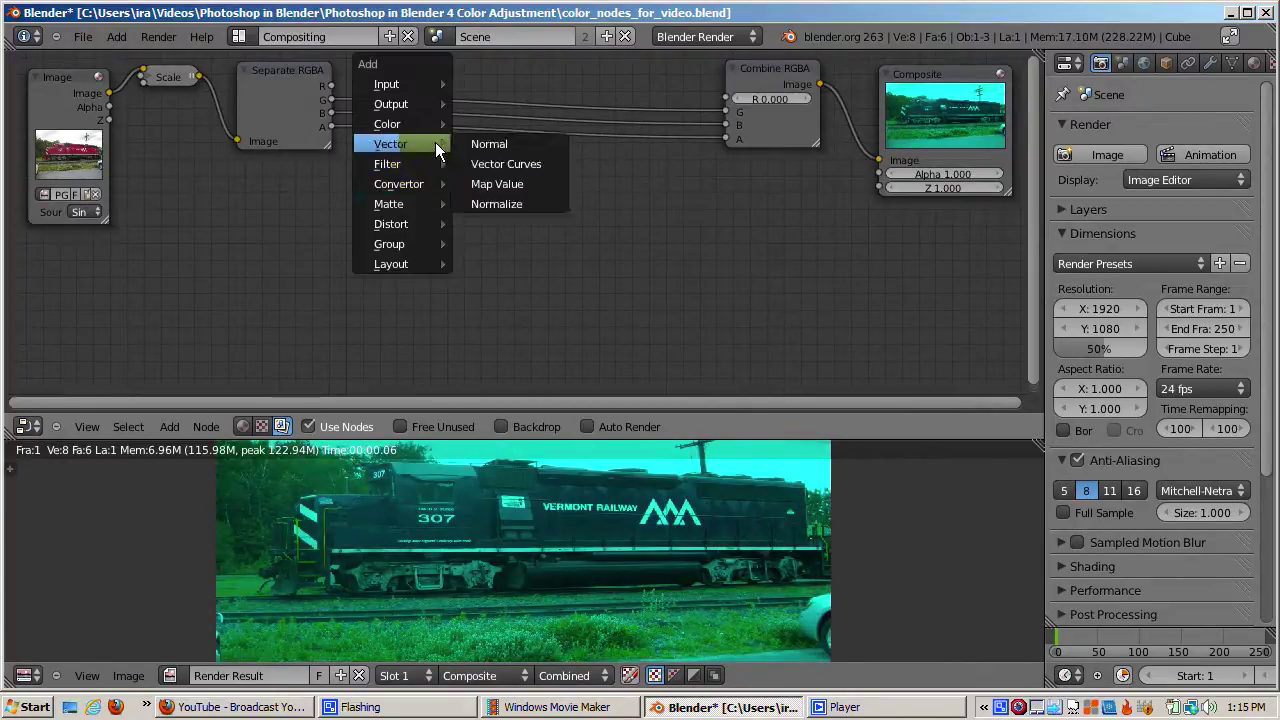
{"action": "left_click", "coordinate": [488, 184]}
{"action": "left_click", "coordinate": [523, 155]}
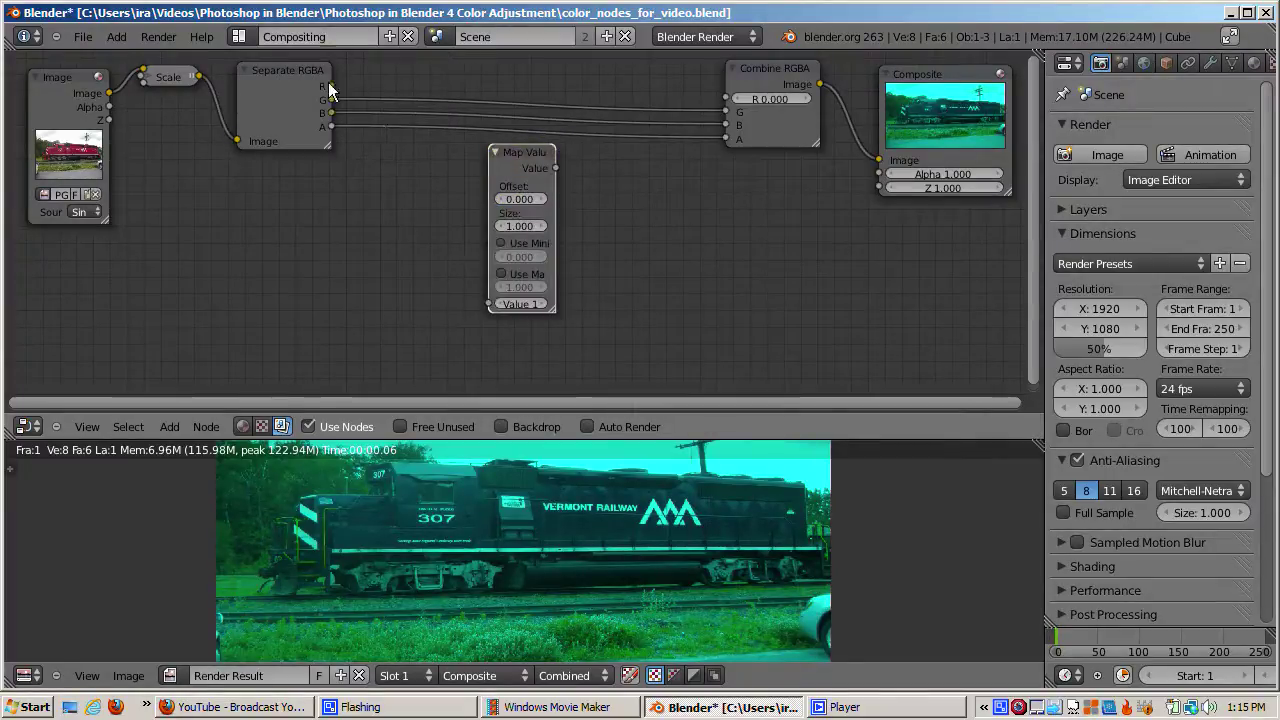
{"action": "key", "text": "g"}
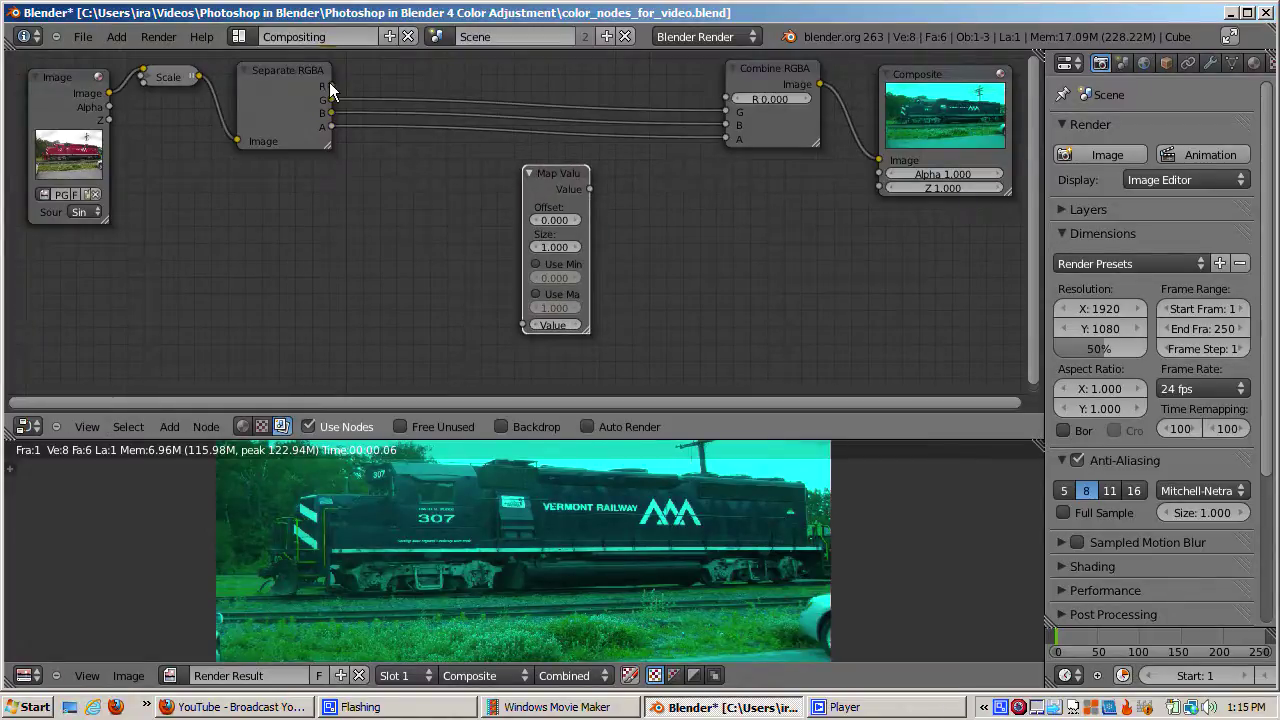
Route Separate RGBA's R through Map Value into Combine RGBA's R, and widen the Map Value node to show its full labels.
{"action": "left_click_drag", "start_coordinate": [329, 86], "coordinate": [521, 323]}
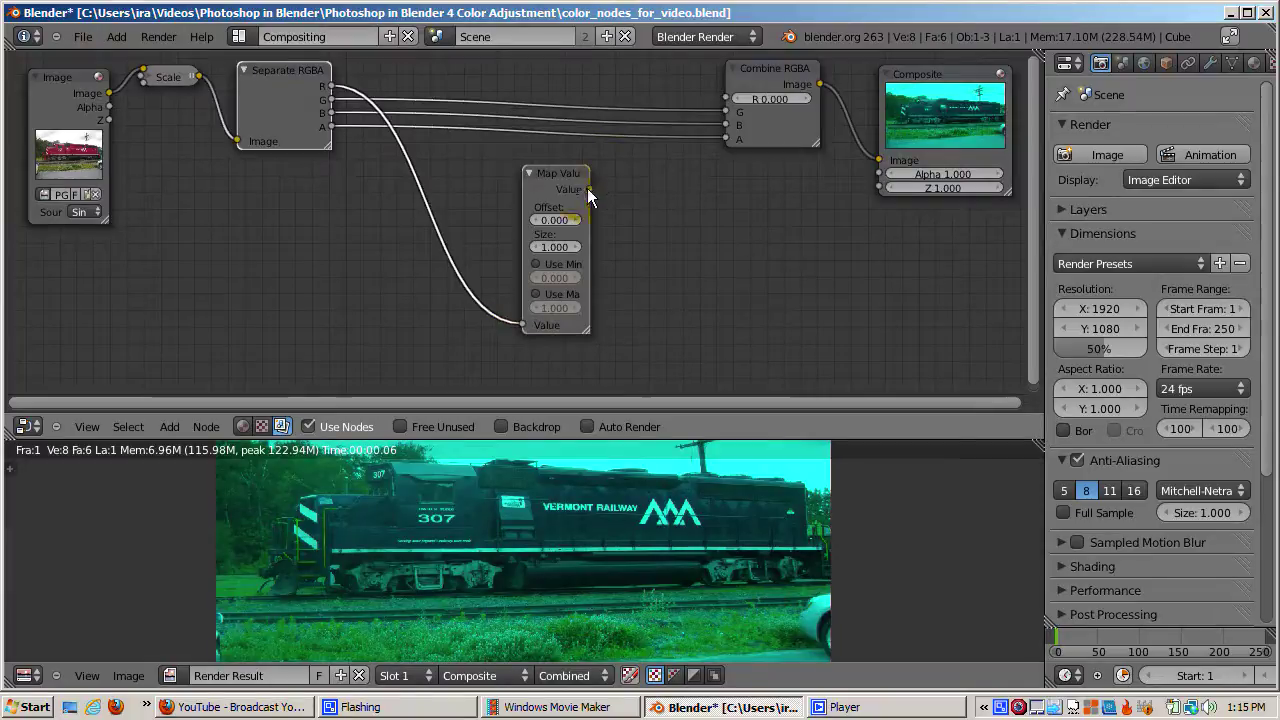
{"action": "left_click_drag", "start_coordinate": [590, 189], "coordinate": [729, 96]}
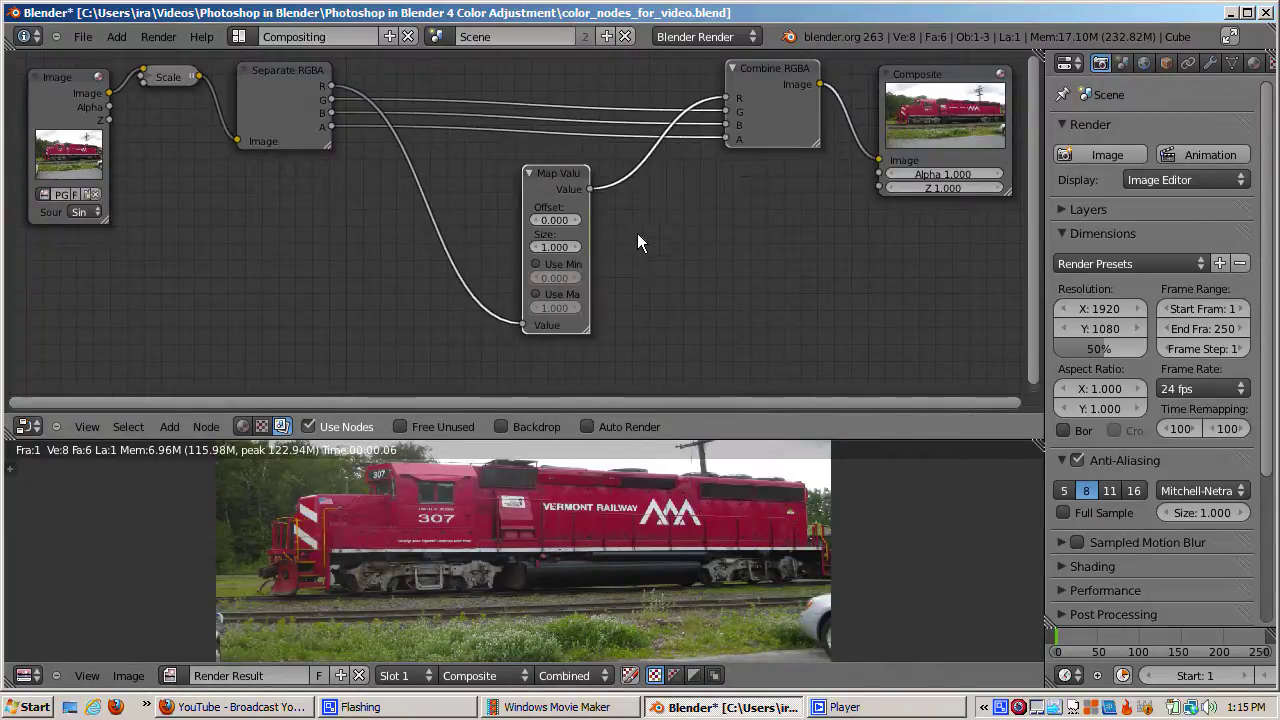
{"action": "key", "text": "i"}
{"action": "key", "text": "alt+i"}
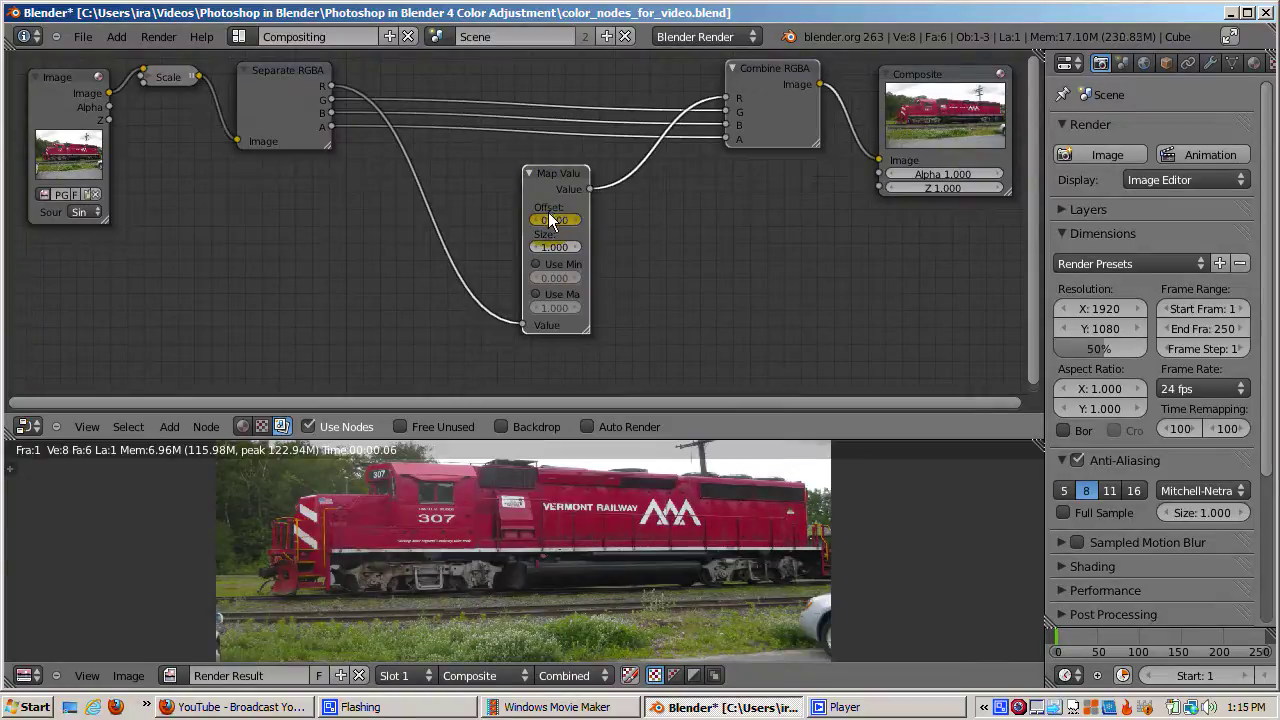
{"action": "key", "text": "i"}
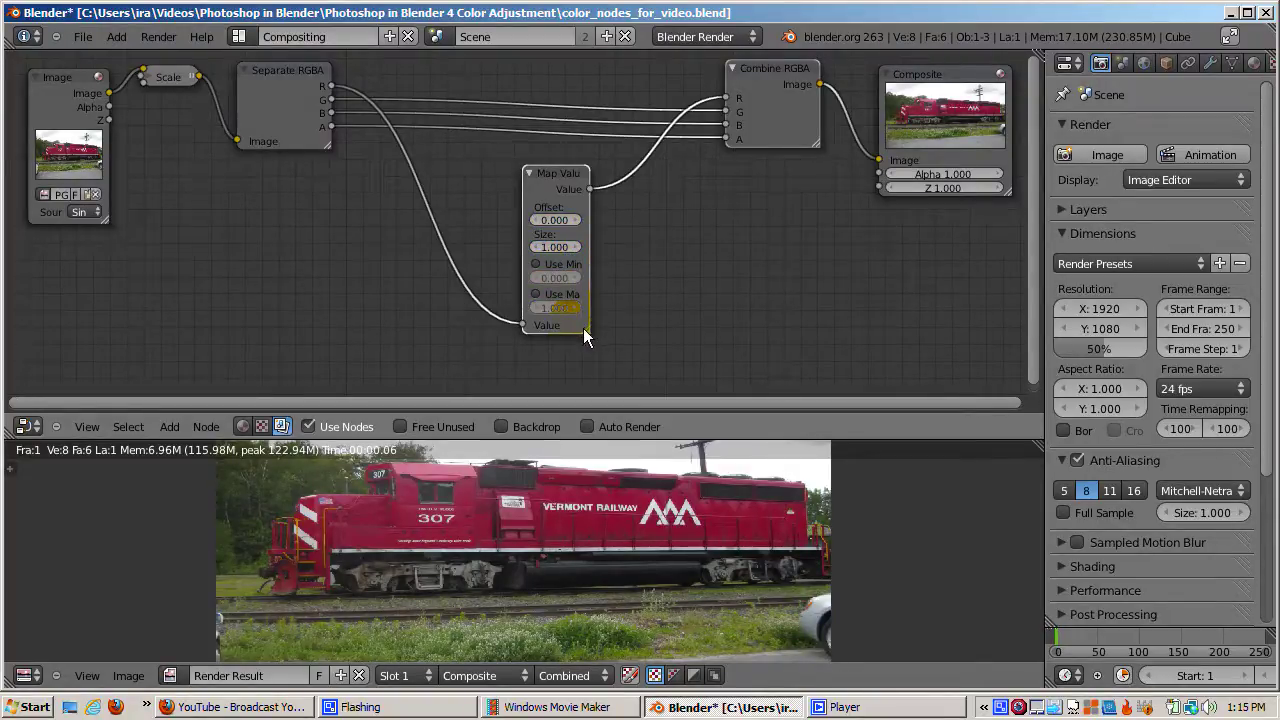
{"action": "left_click_drag", "start_coordinate": [584, 328], "coordinate": [635, 340]}
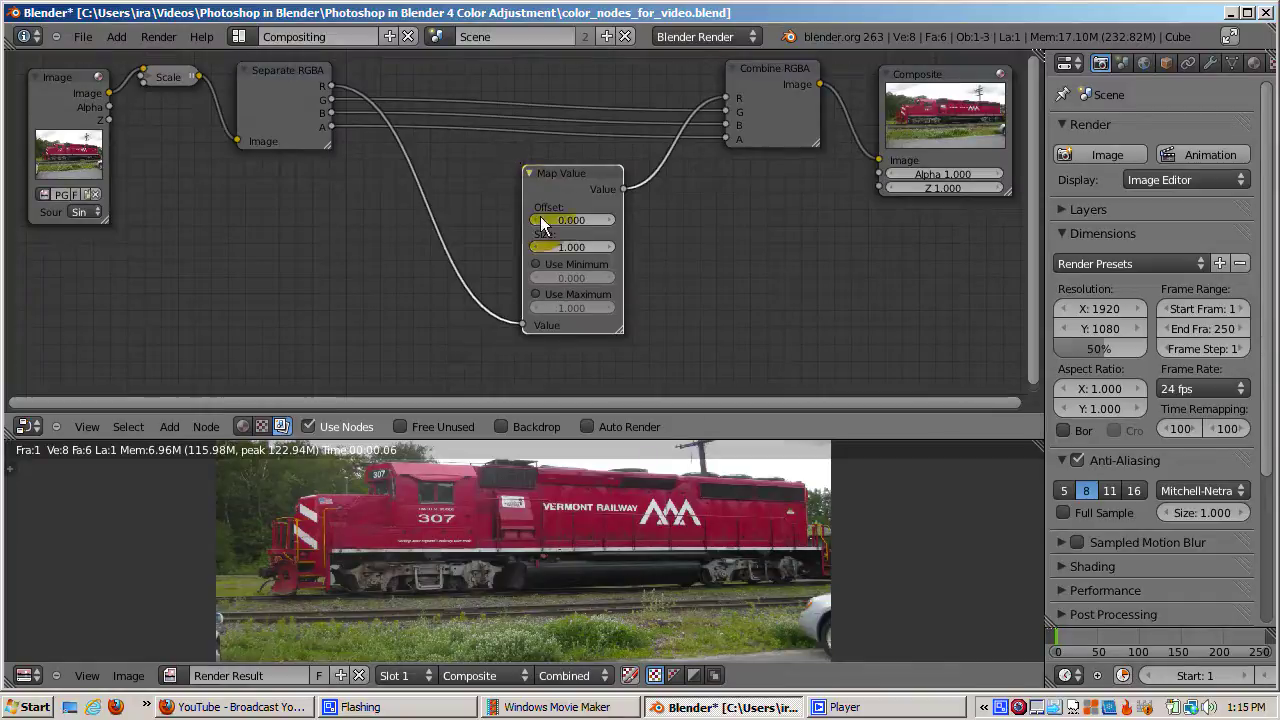
Set the Map Value node's Offset to 0.5 to brighten the red channel.
{"action": "left_click", "coordinate": [572, 219]}
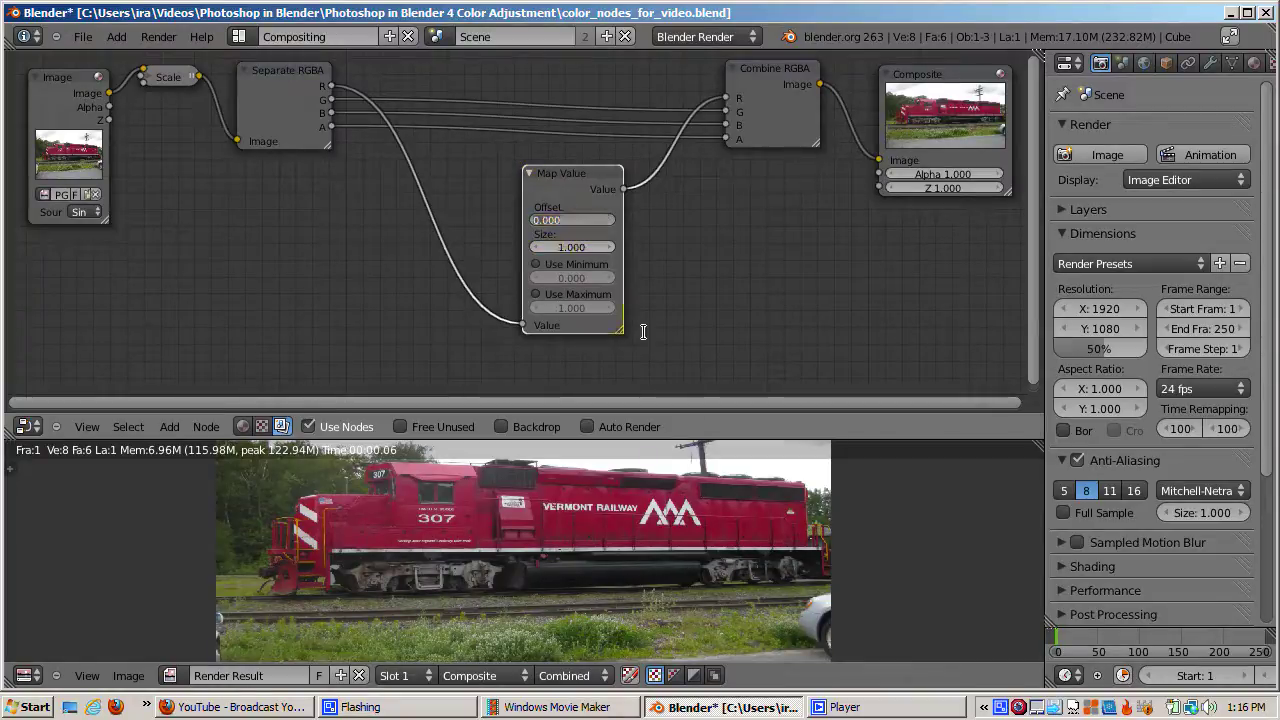
{"action": "key", "text": "BackSpace"}
{"action": "key", "text": "Return"}
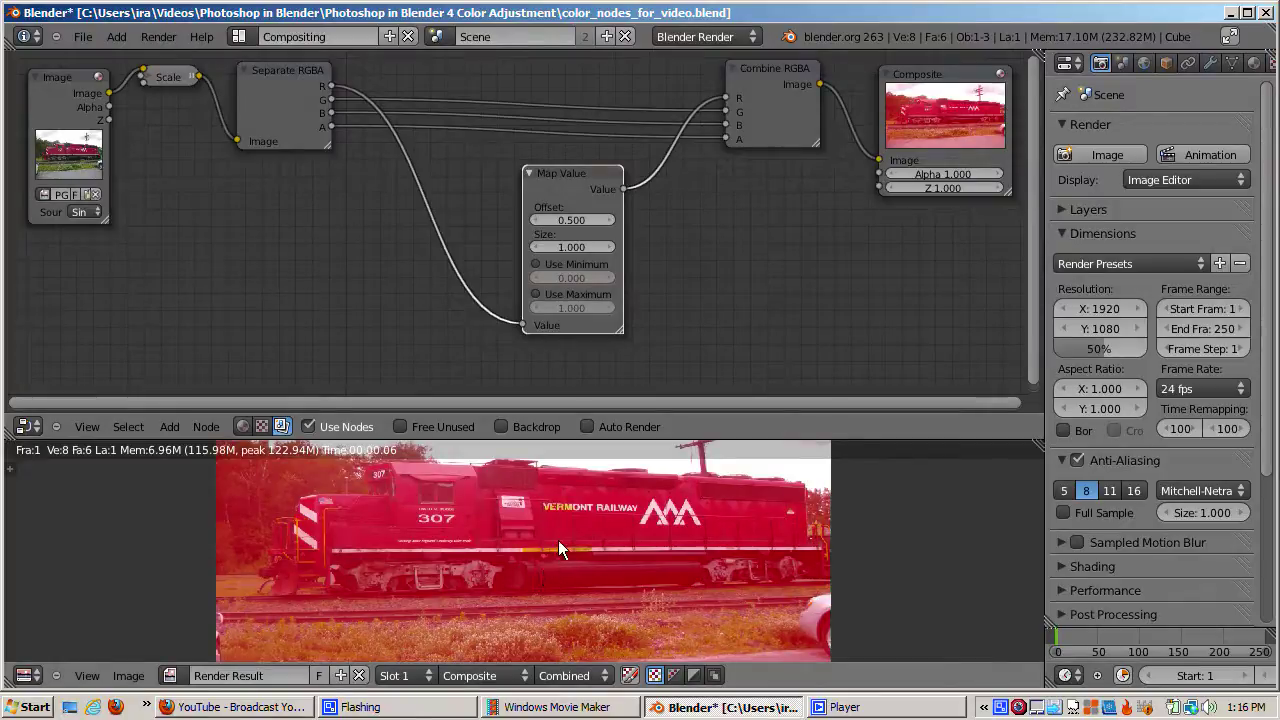
{"action": "key", "text": "i"}
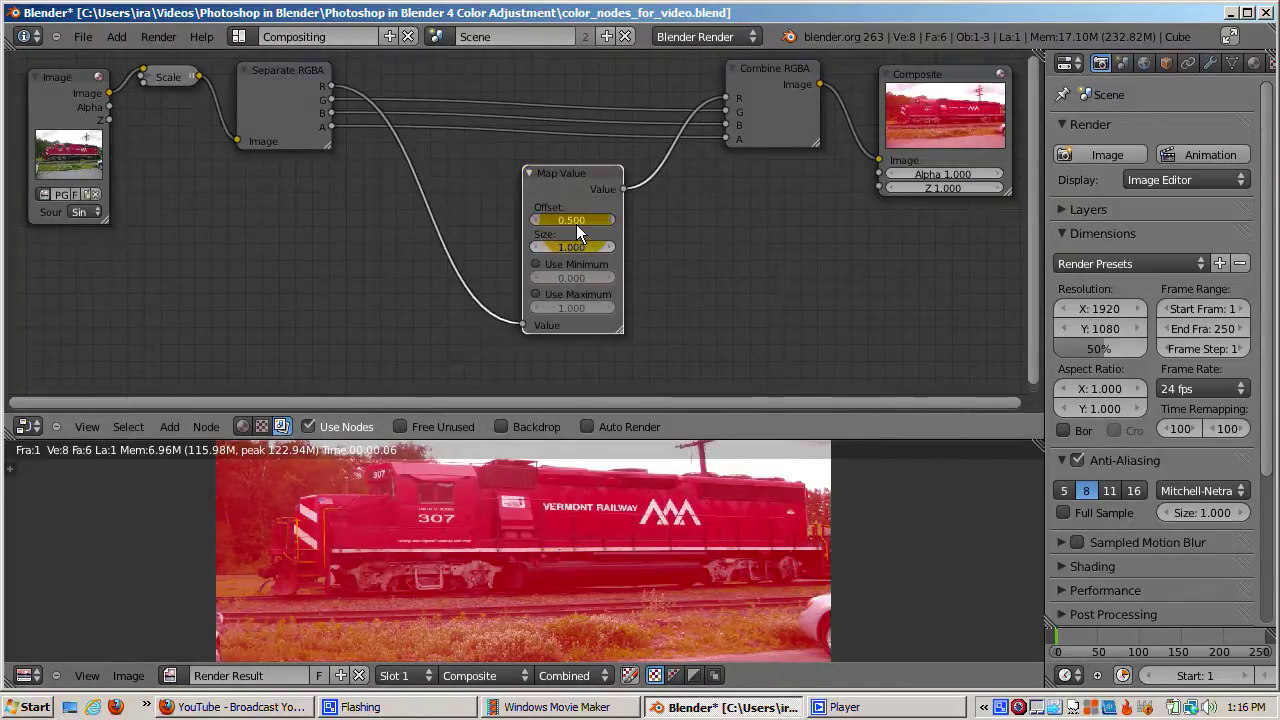
Set the Map Value node's Offset to 0 and its Size to 0.5.
{"action": "left_click", "coordinate": [576, 224]}
{"action": "type", "text": "0"}
{"action": "key", "text": "Return"}
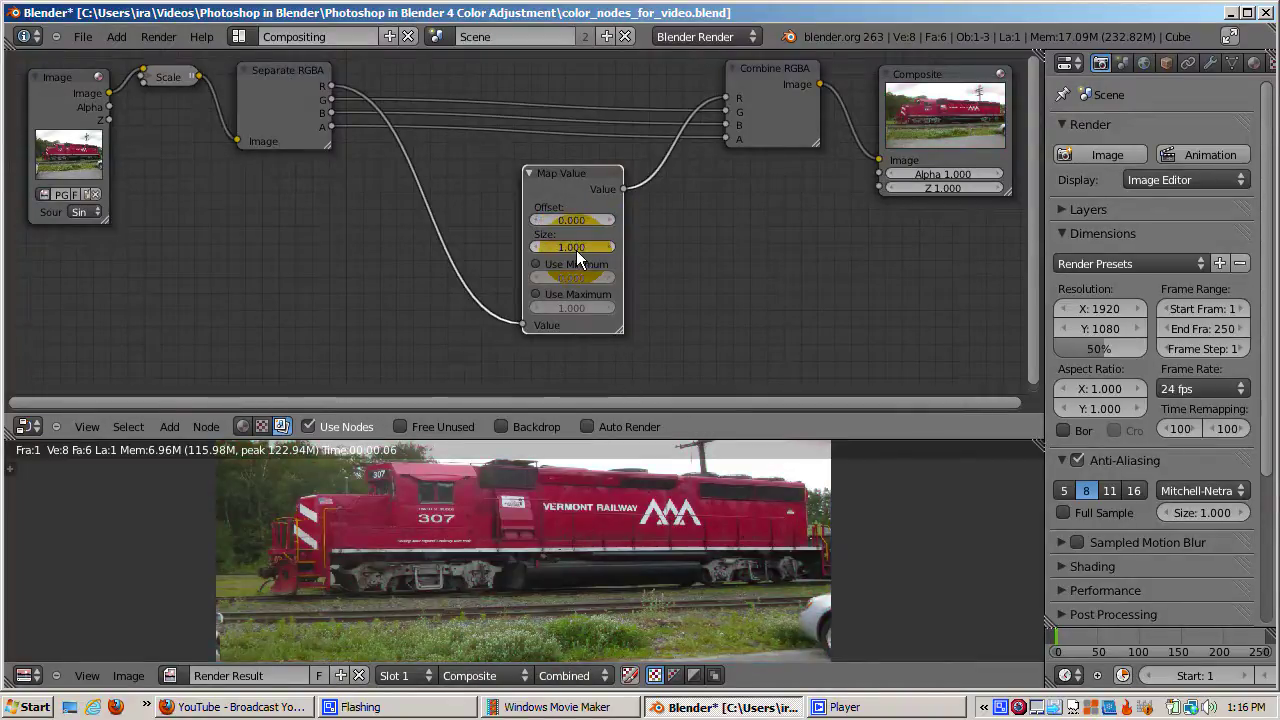
{"action": "left_click", "coordinate": [576, 247]}
{"action": "type", "text": "0.5"}
{"action": "key", "text": "Return"}
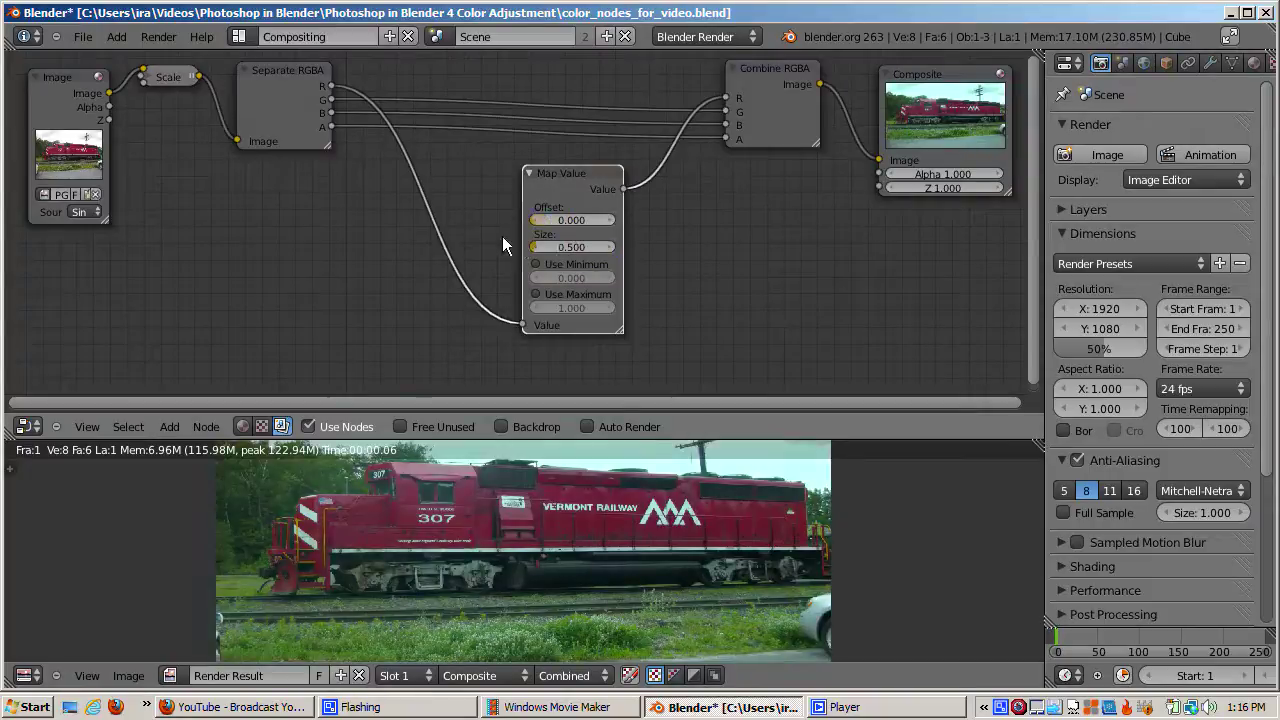
Enable Use Minimum and Use Maximum on the Map Value node to clamp the red channel.
{"action": "left_click", "coordinate": [535, 265]}
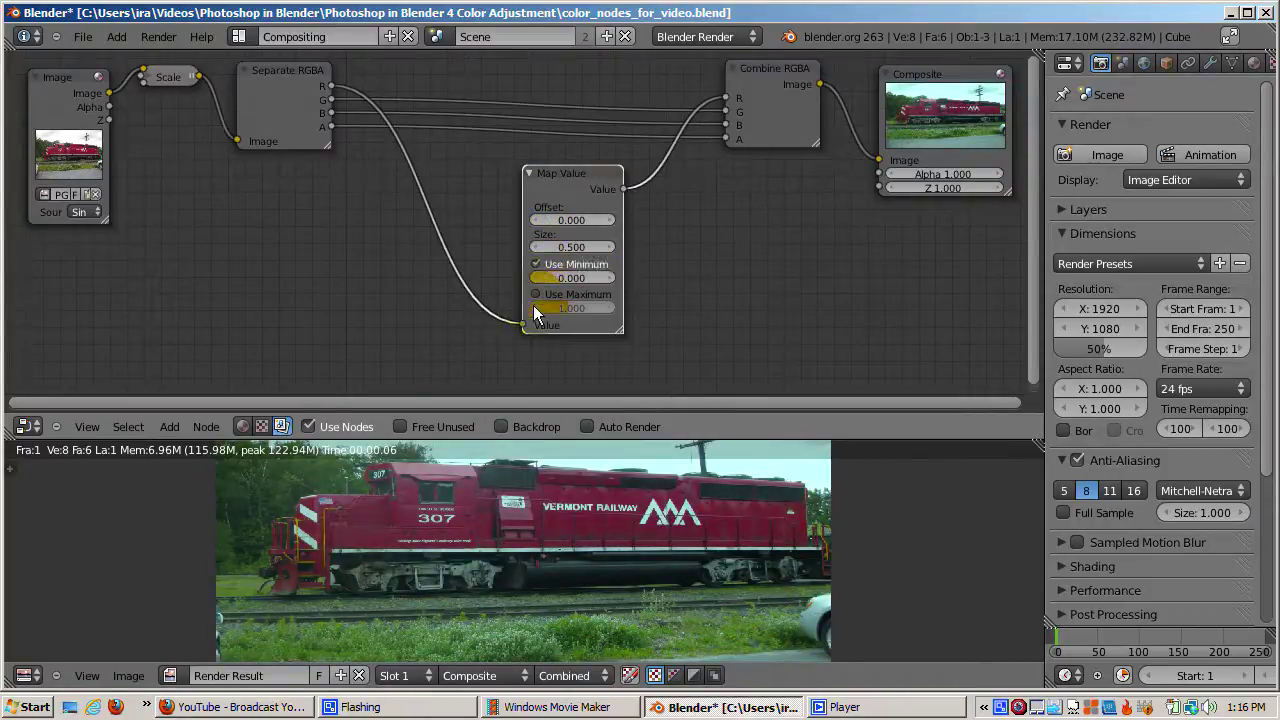
{"action": "left_click", "coordinate": [535, 297]}
{"action": "left_click_drag", "start_coordinate": [575, 497], "coordinate": [522, 594]}
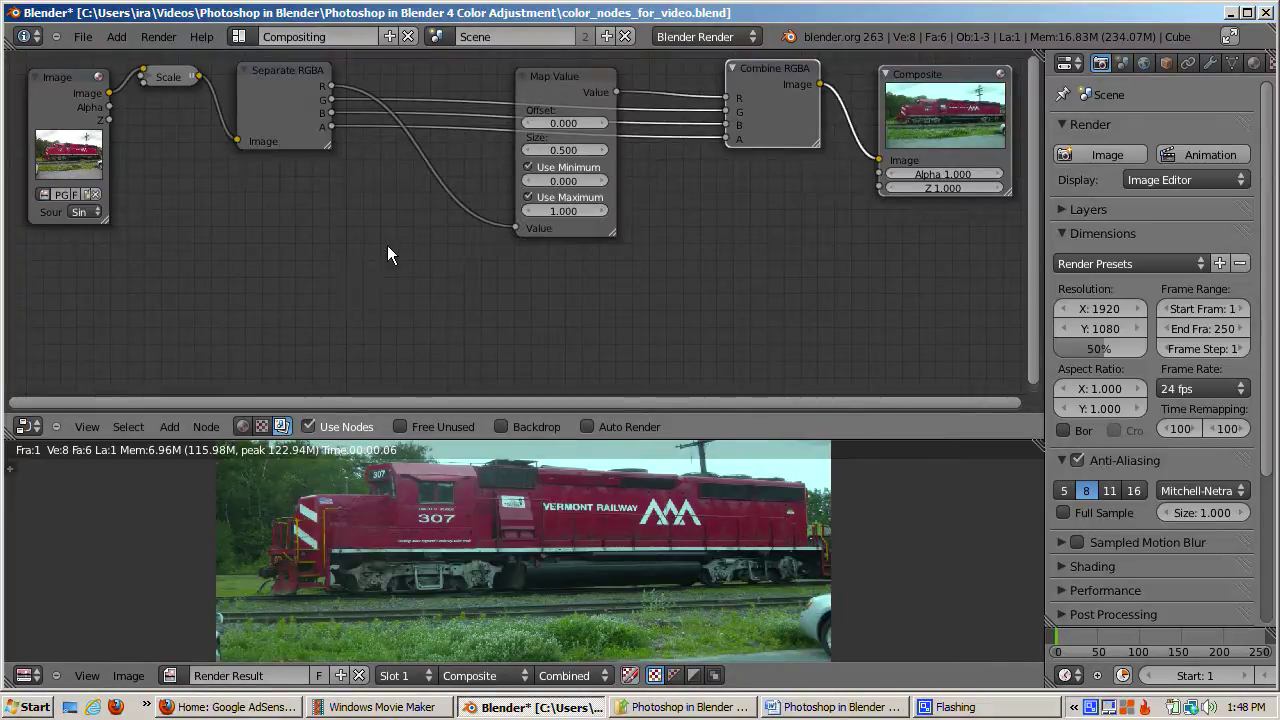
Add a ColorRamp converter node and place it below the channel links, between Separate RGBA and Map Value.
{"action": "key", "text": "shift+a"}
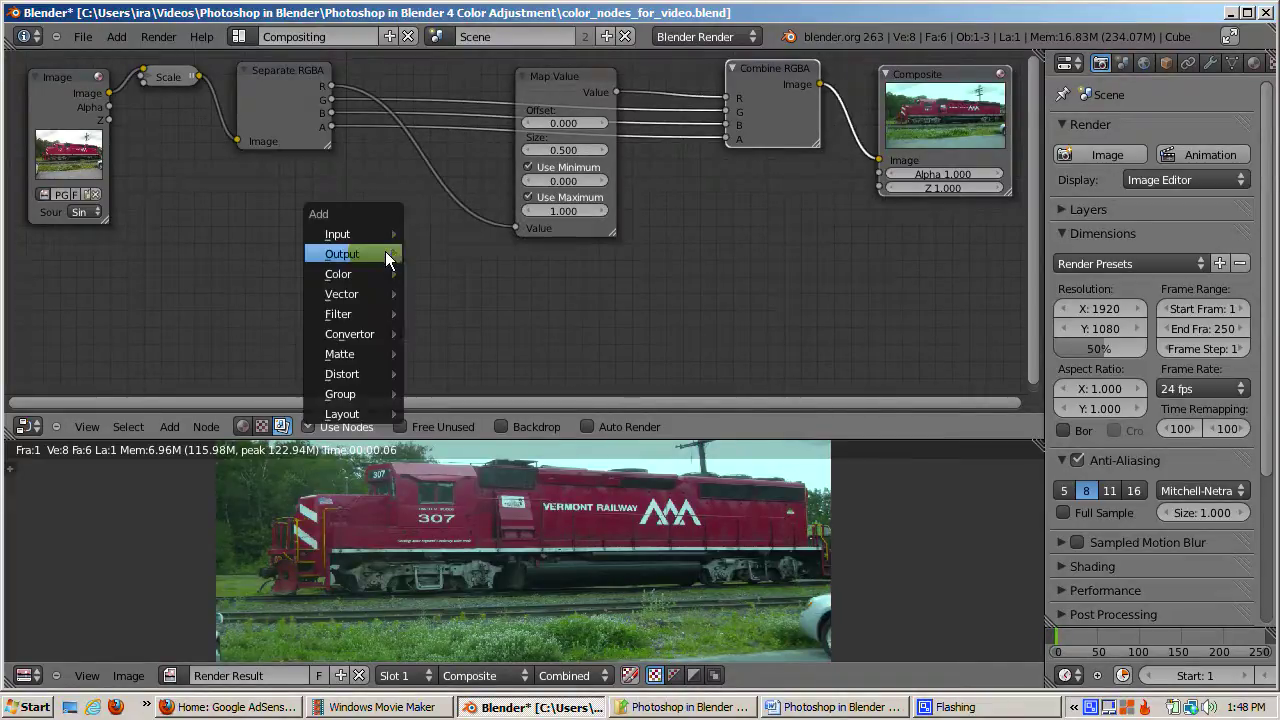
{"action": "mouse_move", "coordinate": [388, 257]}
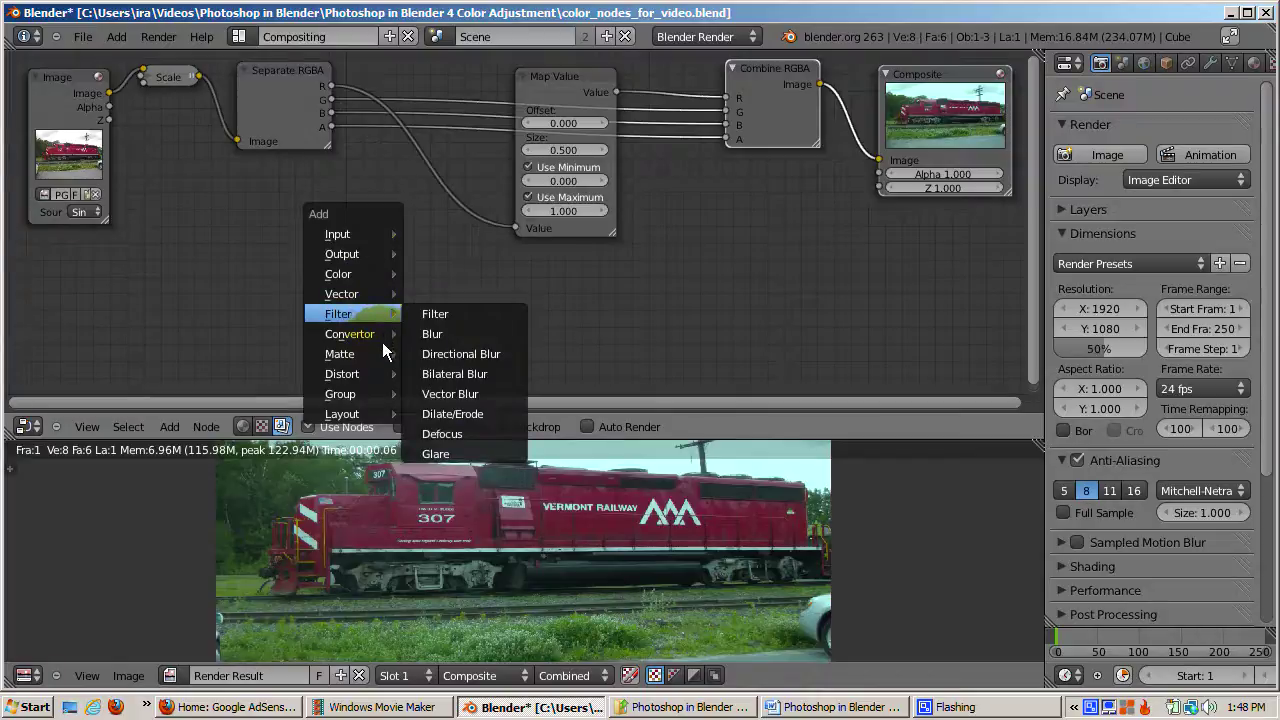
{"action": "mouse_move", "coordinate": [373, 334]}
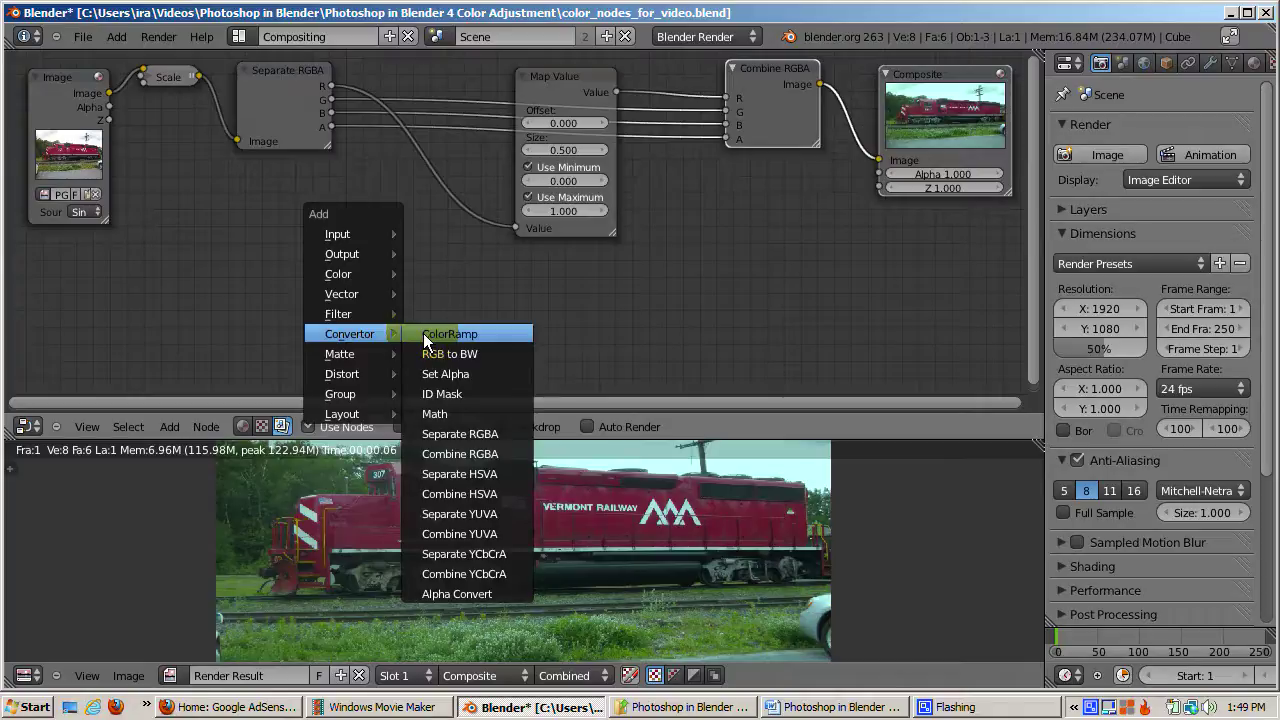
{"action": "left_click", "coordinate": [423, 333]}
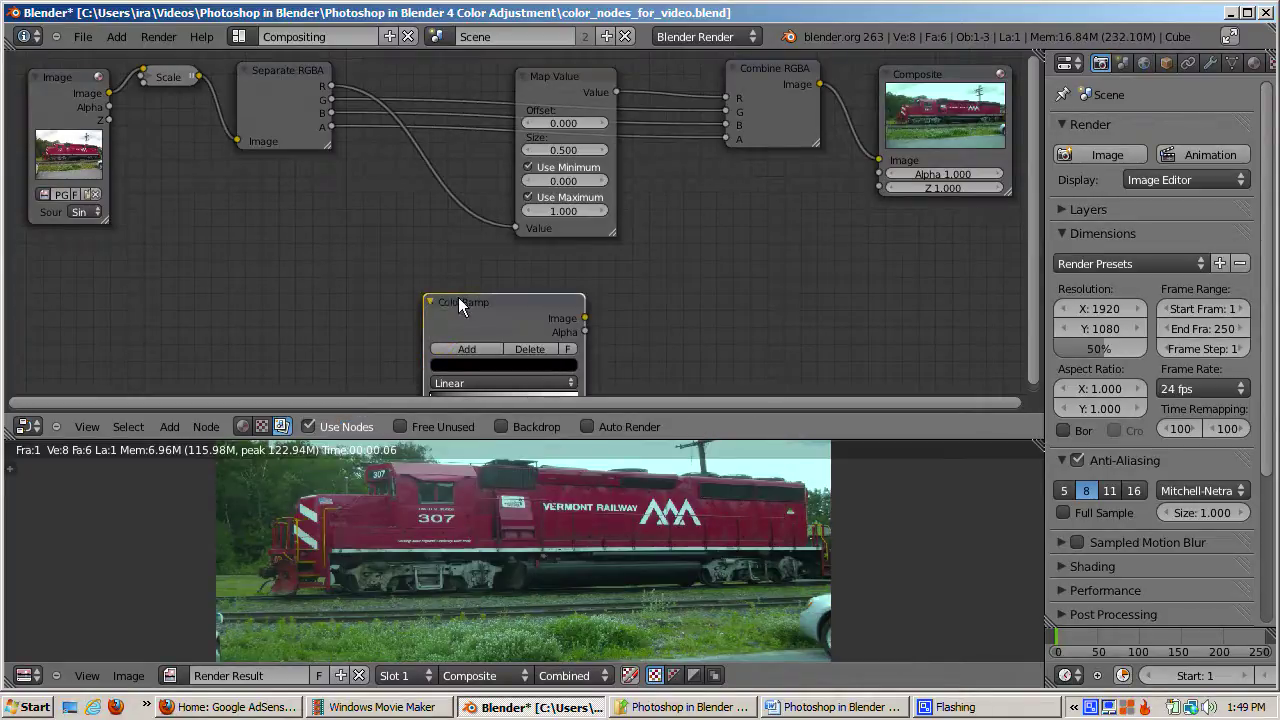
{"action": "left_click_drag", "start_coordinate": [458, 297], "coordinate": [412, 246]}
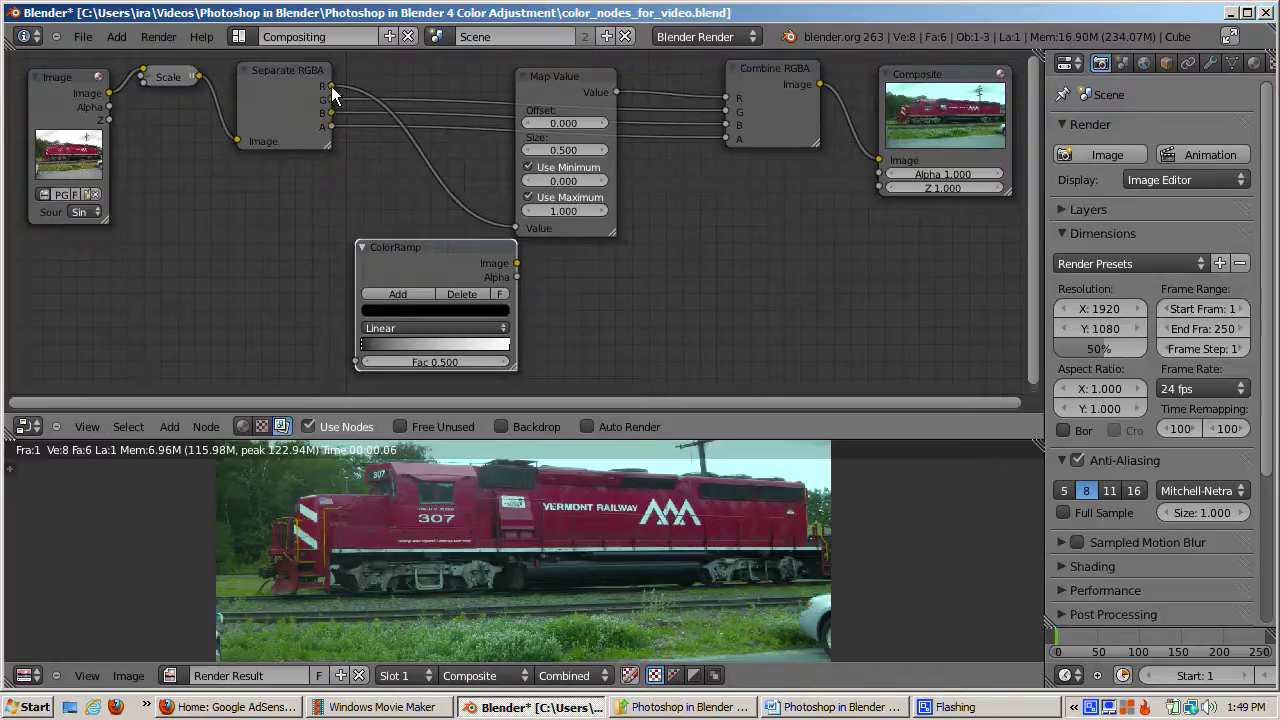
Link Separate RGBA's R to the ColorRamp's Fac and the ColorRamp's Image output to Composite's Image.
{"action": "left_click_drag", "start_coordinate": [331, 86], "coordinate": [352, 356]}
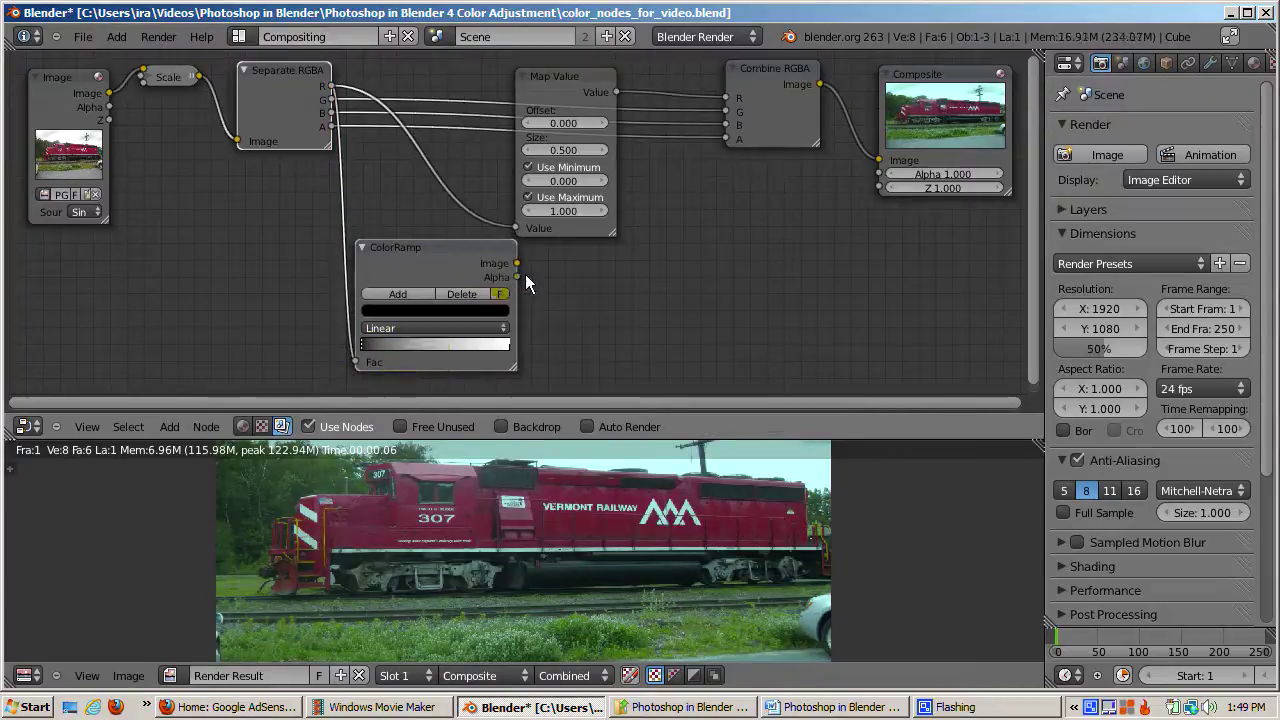
{"action": "left_click_drag", "start_coordinate": [516, 263], "coordinate": [873, 158]}
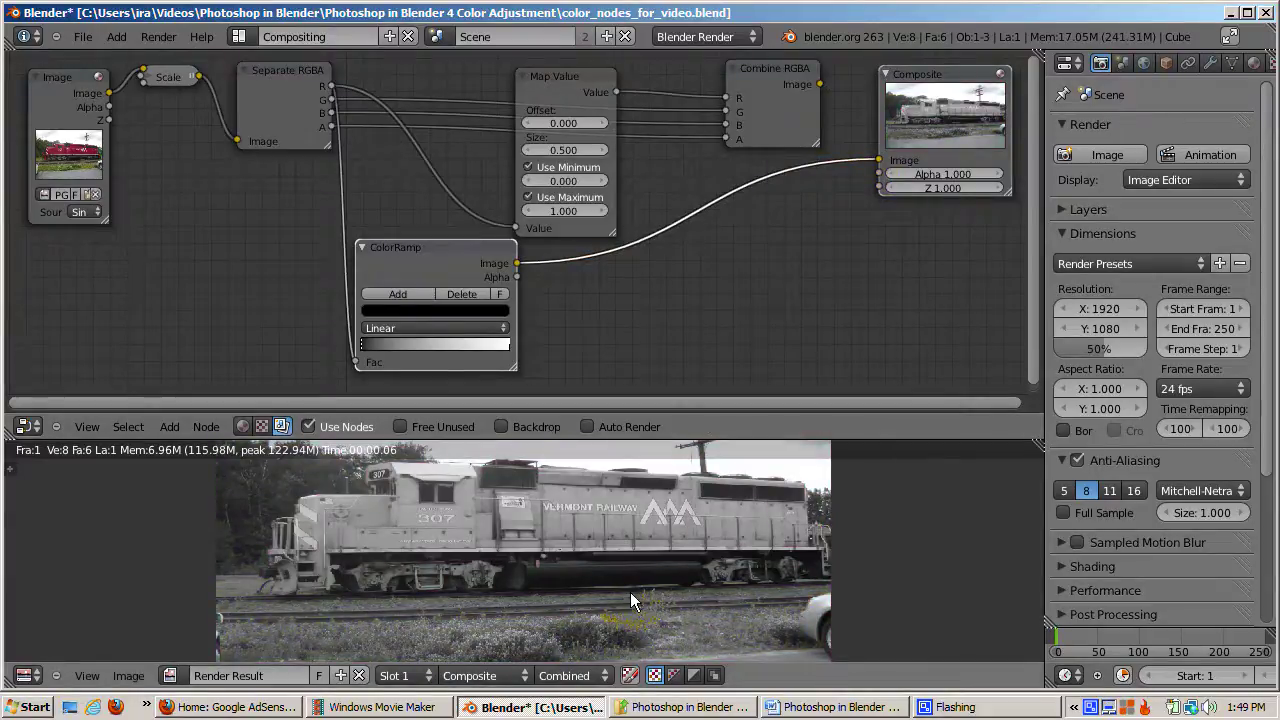
{"action": "left_click_drag", "start_coordinate": [622, 520], "coordinate": [653, 508]}
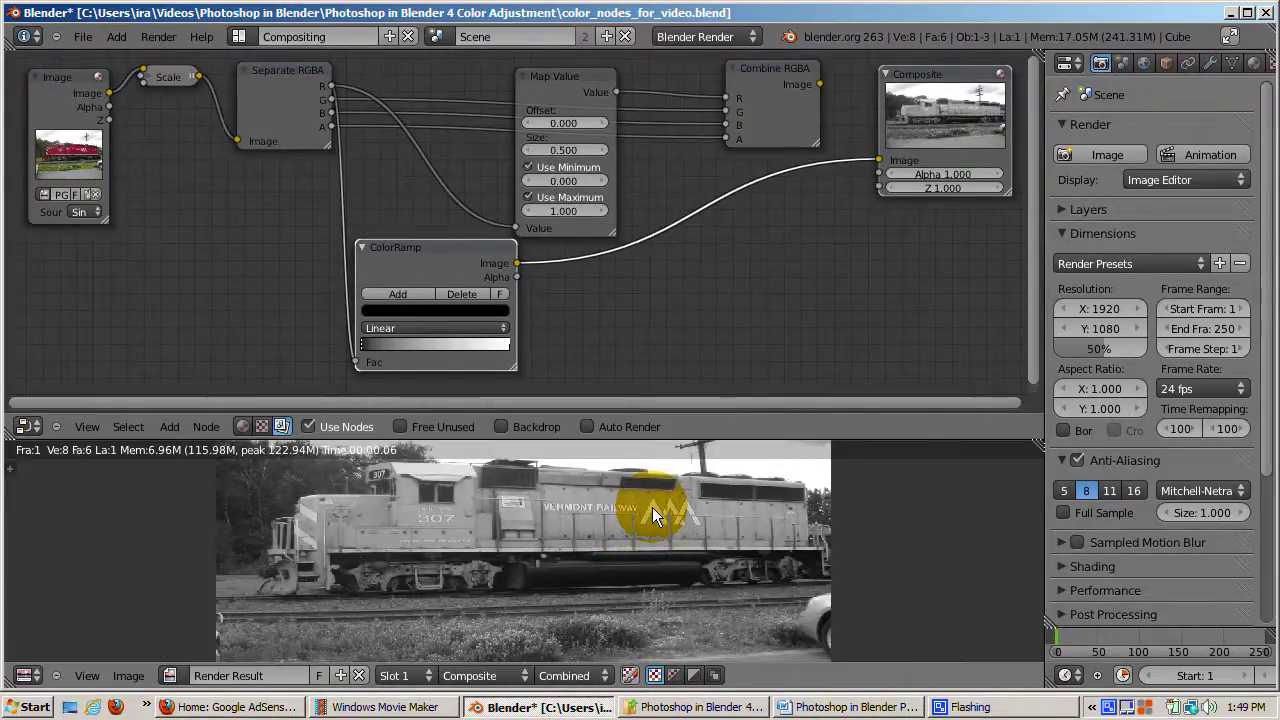